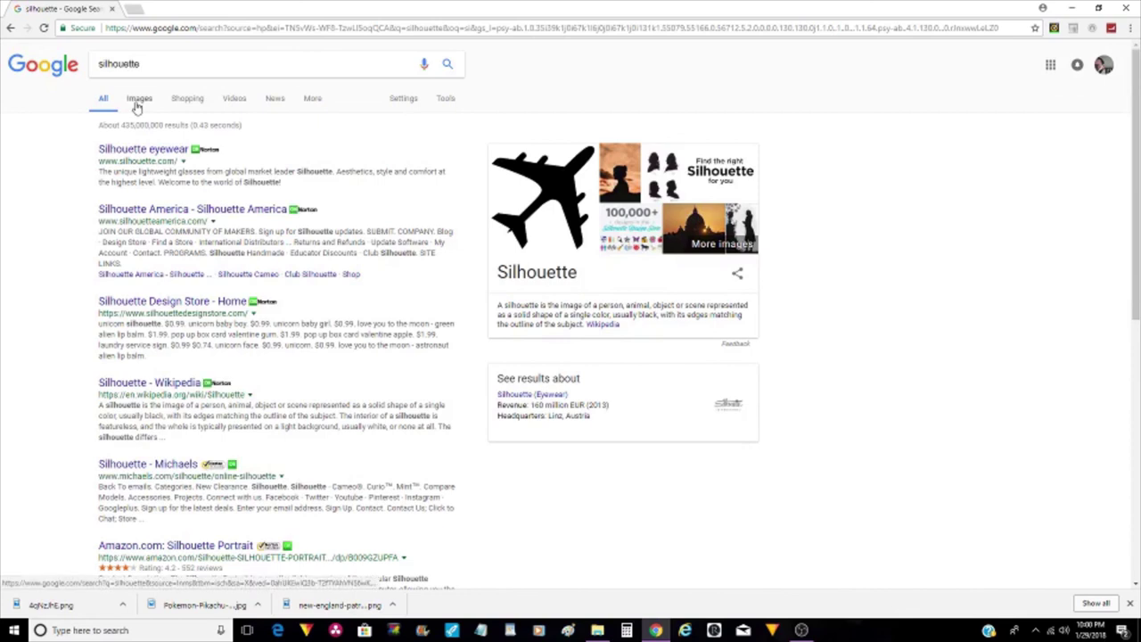
Browse the silhouette image results, previewing the unicorn head, the eight-panel tree scene and the elephants at sunset
click(138, 101)
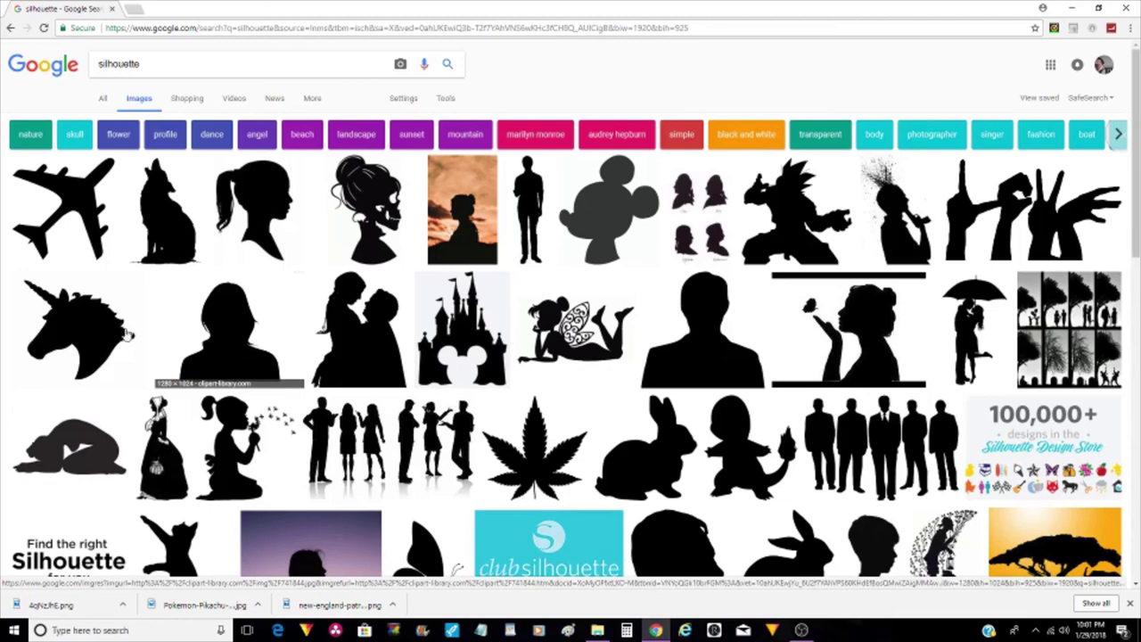
click(96, 332)
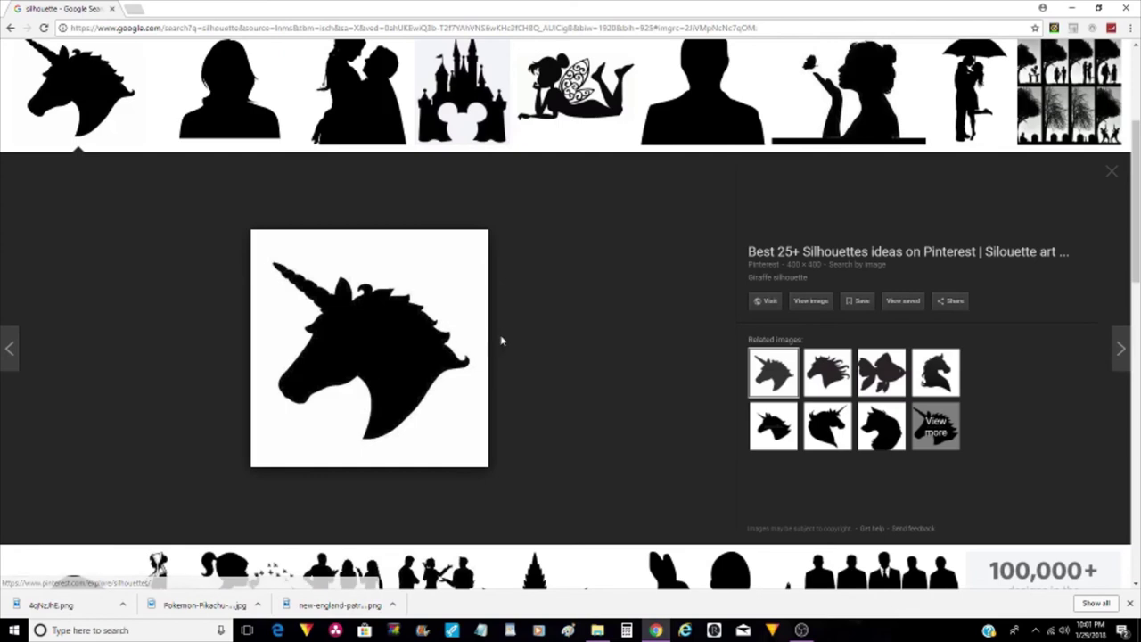
click(1024, 122)
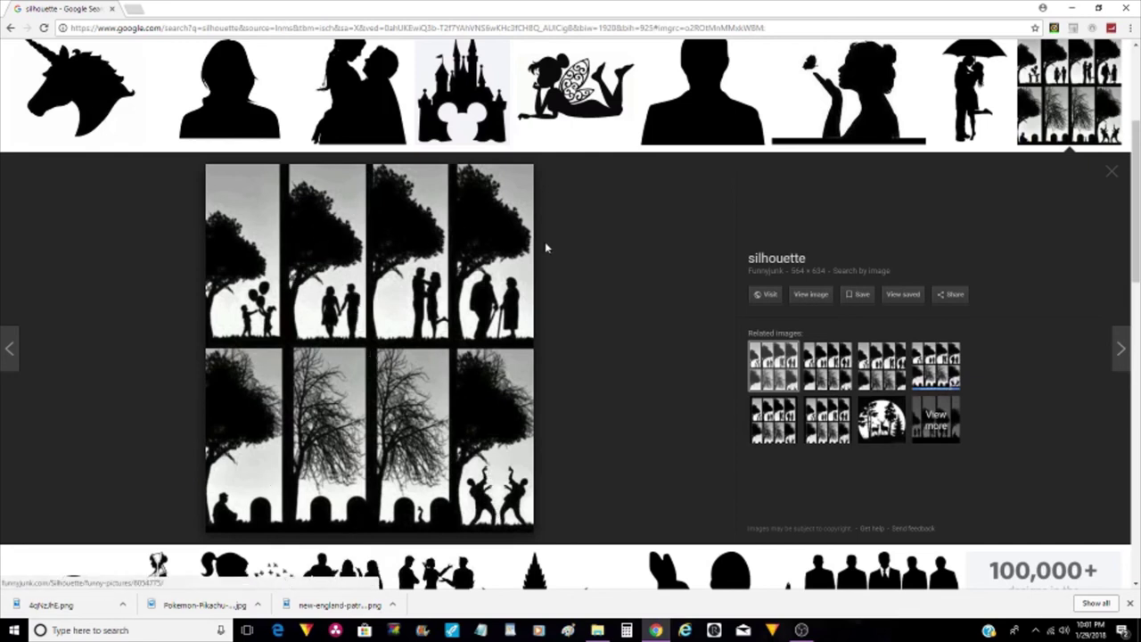
scroll(630, 347, down, 4)
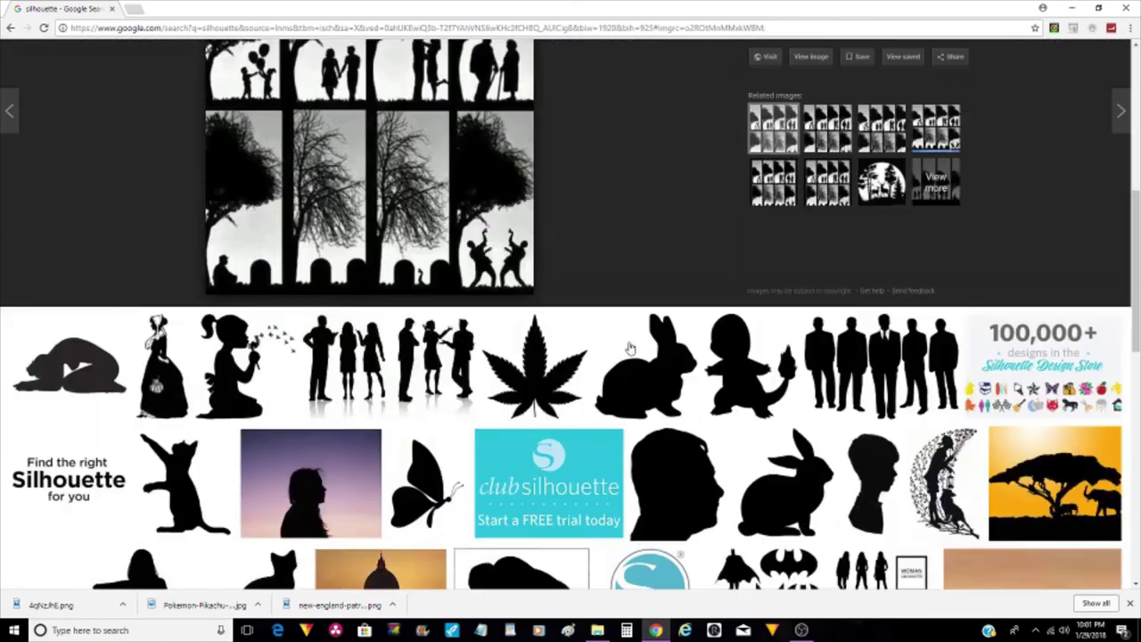
click(1089, 504)
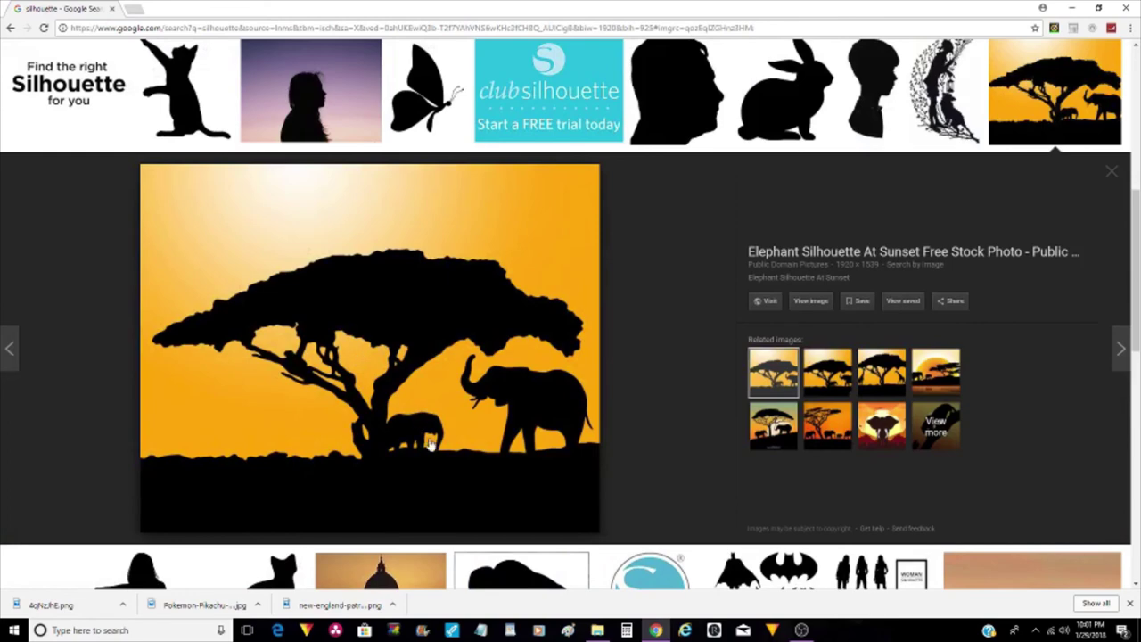
scroll(669, 411, up, 8)
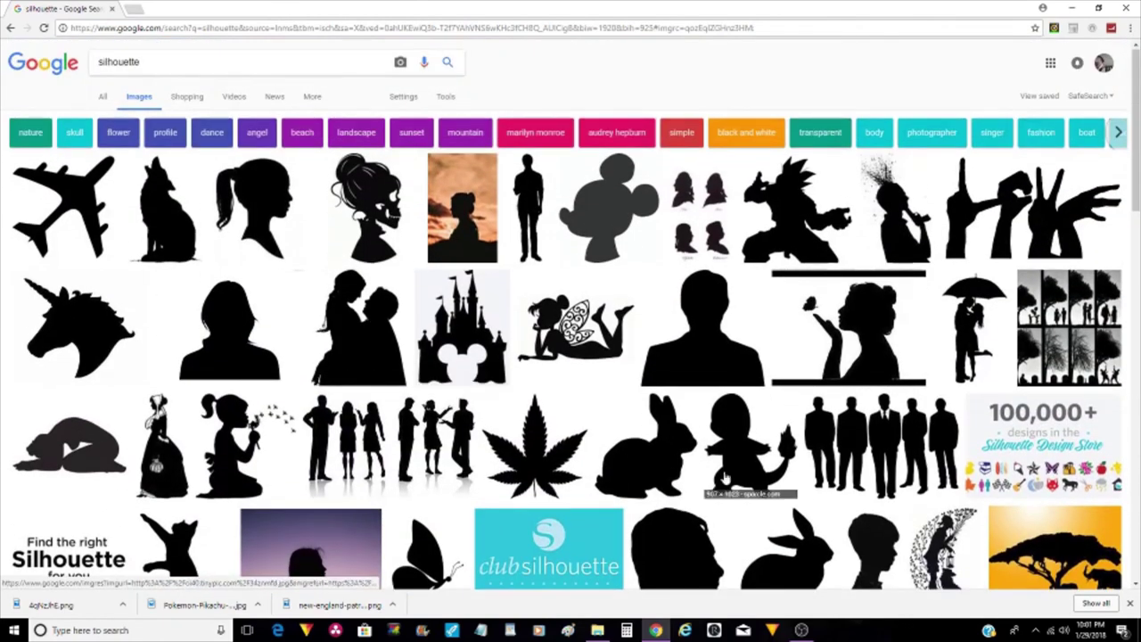
Preview the Charmander silhouette and save it as a JPEG image in the stencil folder's New folder
click(758, 446)
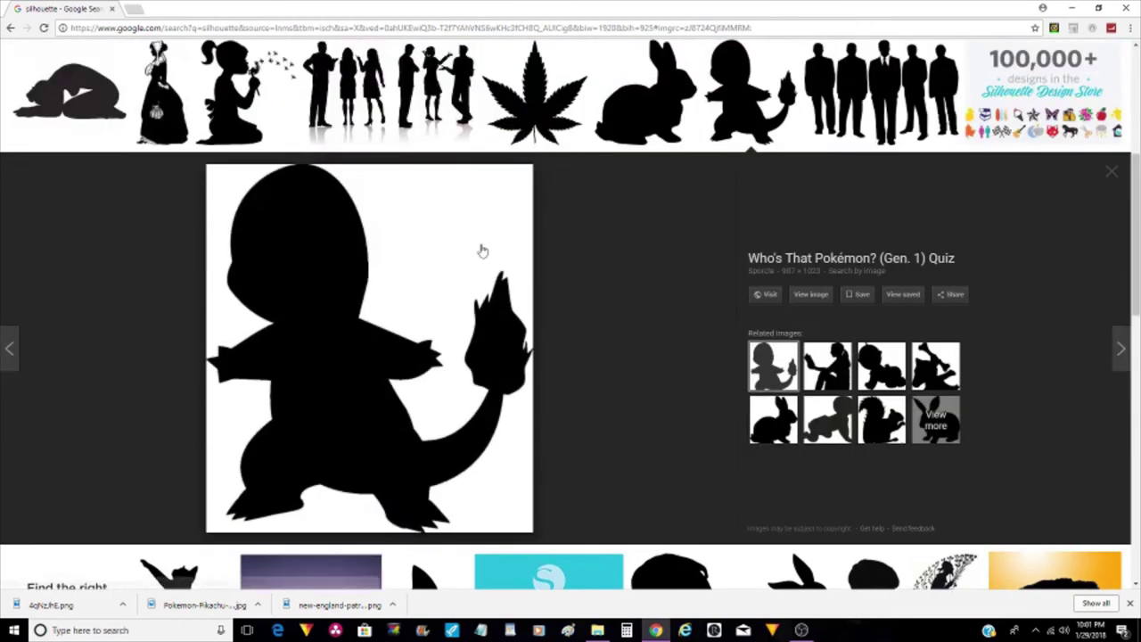
right_click(302, 343)
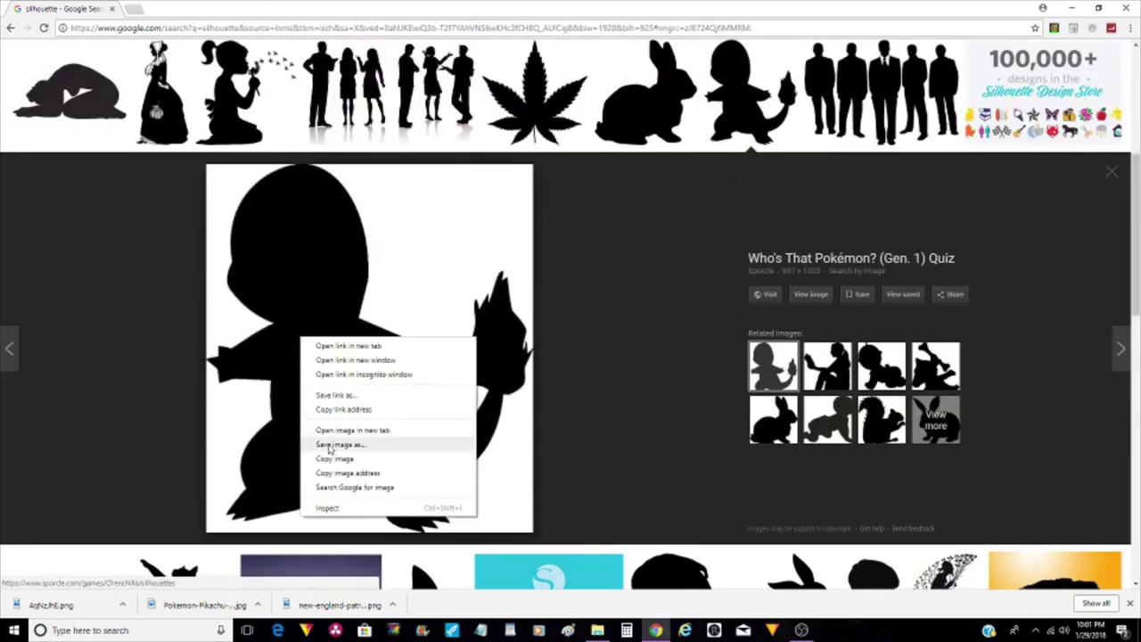
click(331, 443)
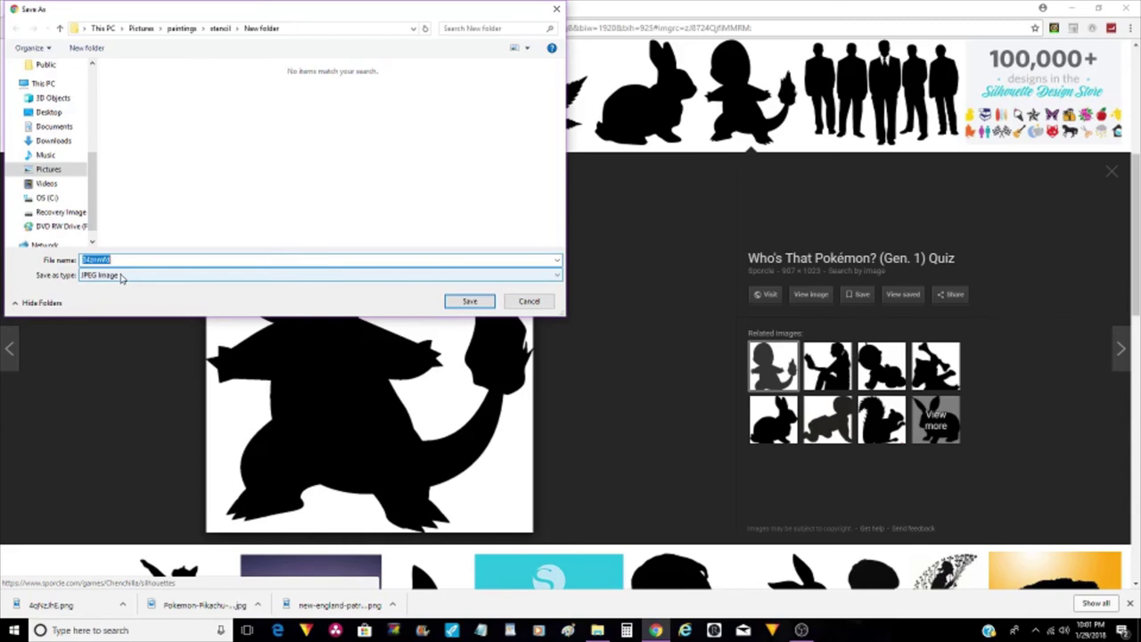
click(465, 302)
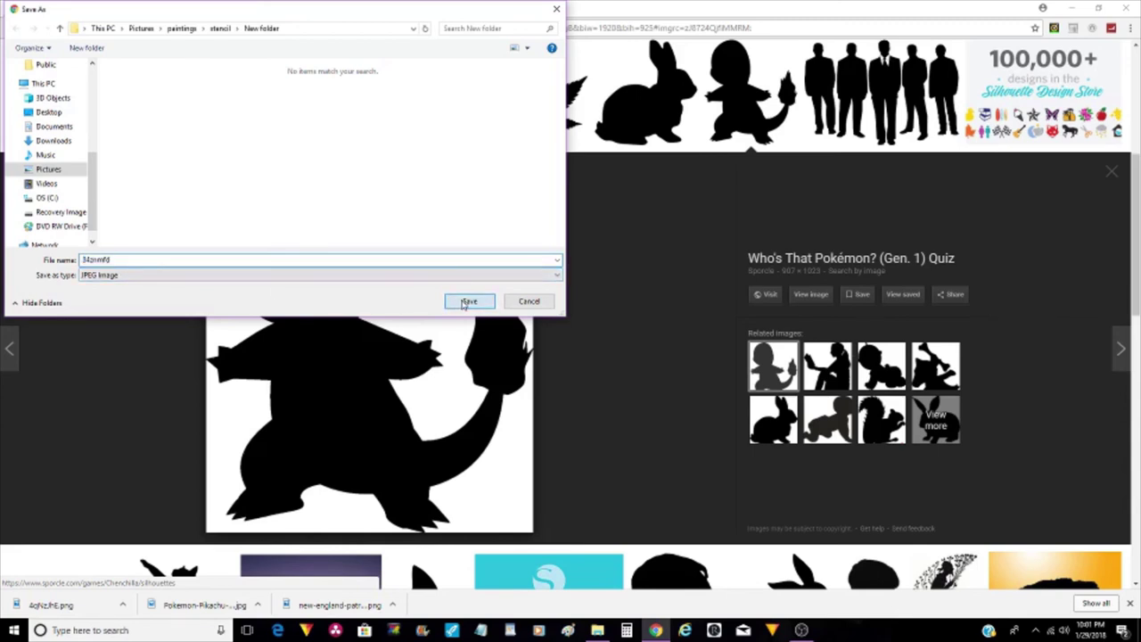
Switch to File Explorer and open the saved silhouette for editing in Paint, viewed at 50% zoom
click(599, 630)
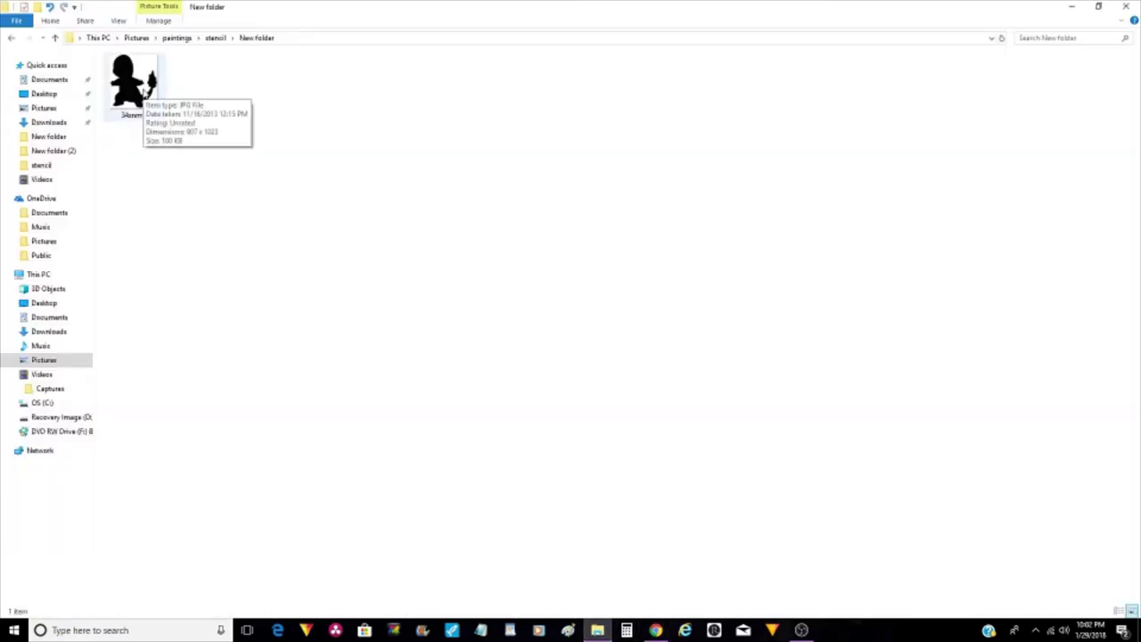
right_click(144, 90)
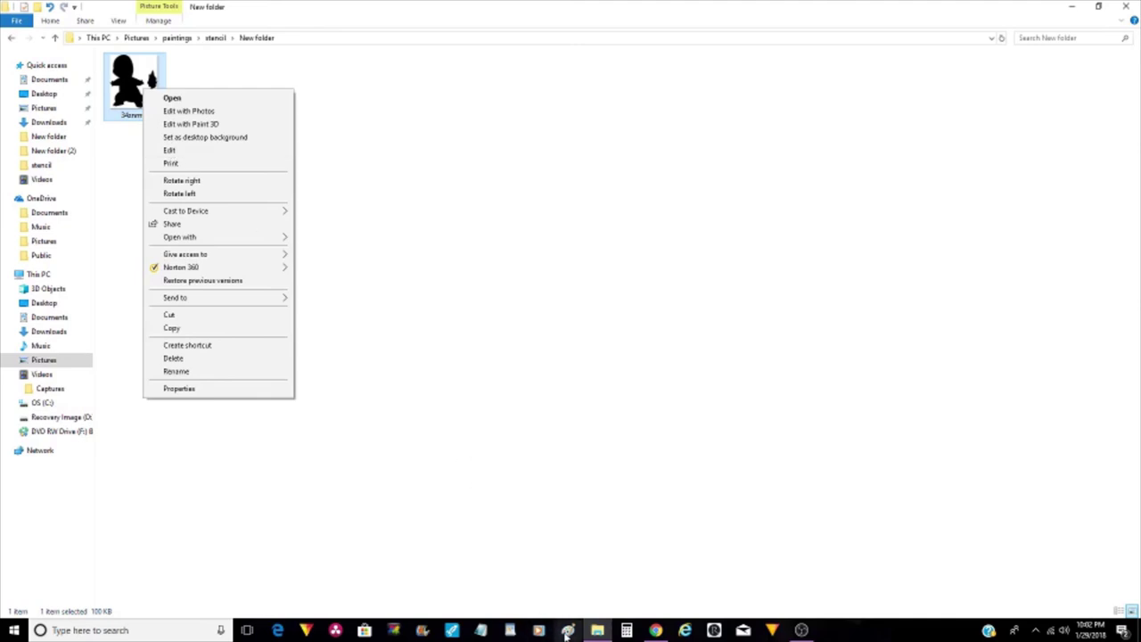
click(171, 149)
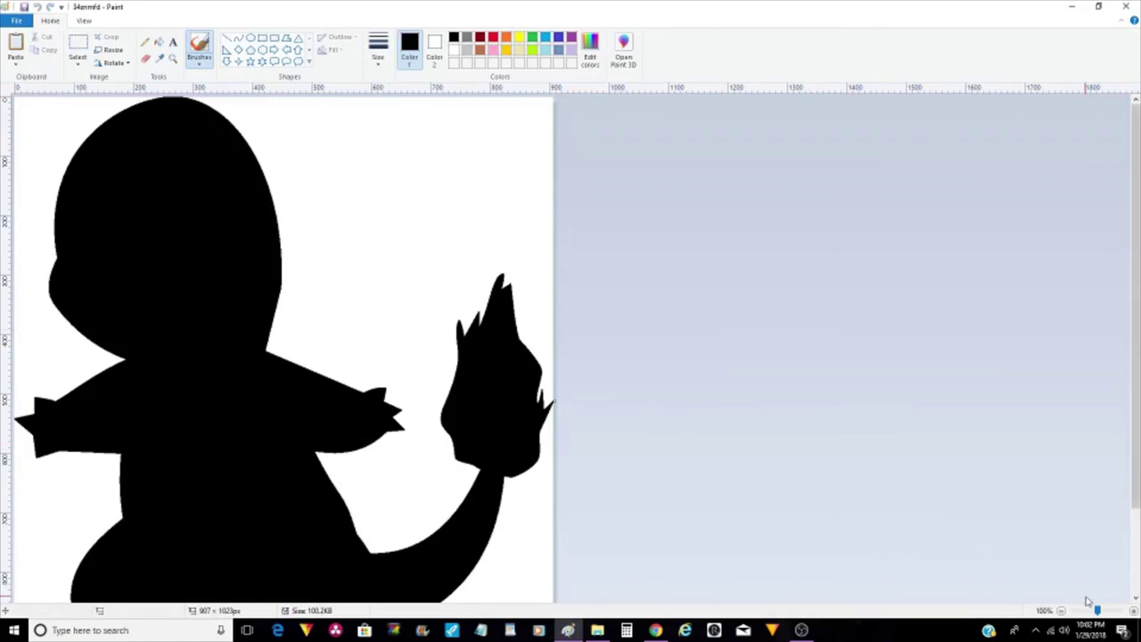
click(1061, 610)
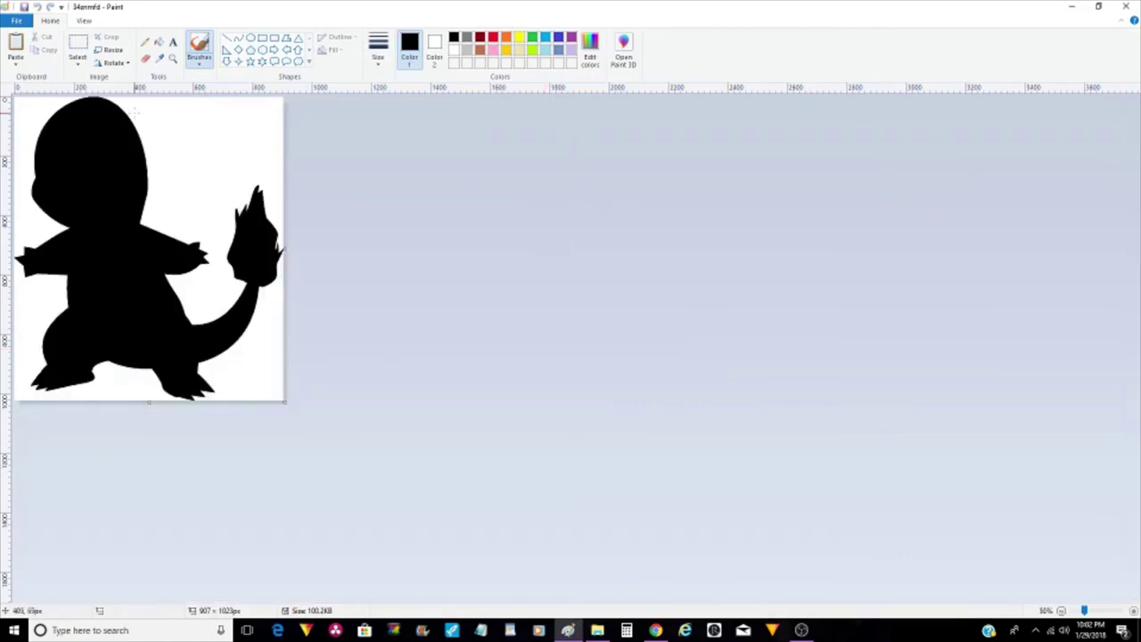
Set Color 1 to white, try filling the black silhouette with it twice, and undo the fill each time
click(159, 43)
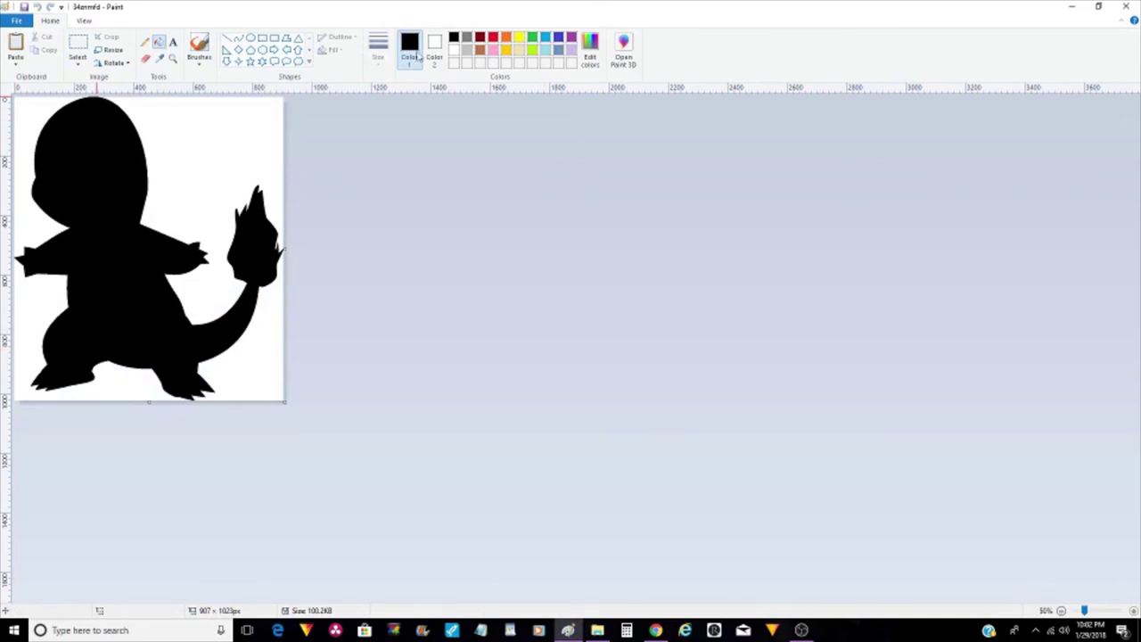
click(455, 51)
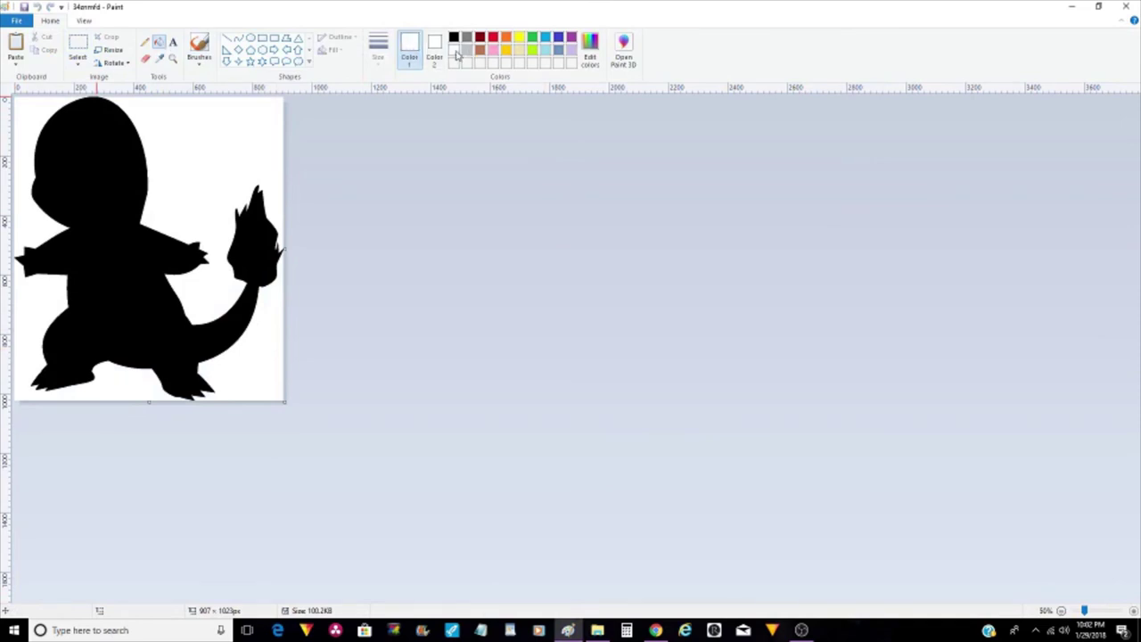
click(100, 207)
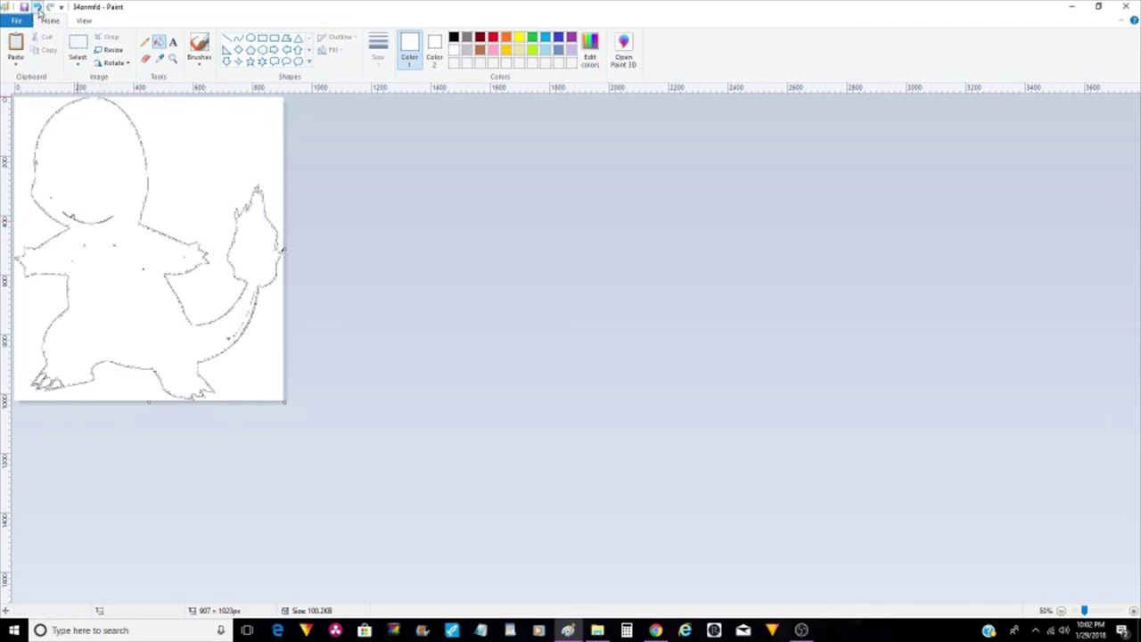
click(37, 6)
click(93, 210)
click(38, 7)
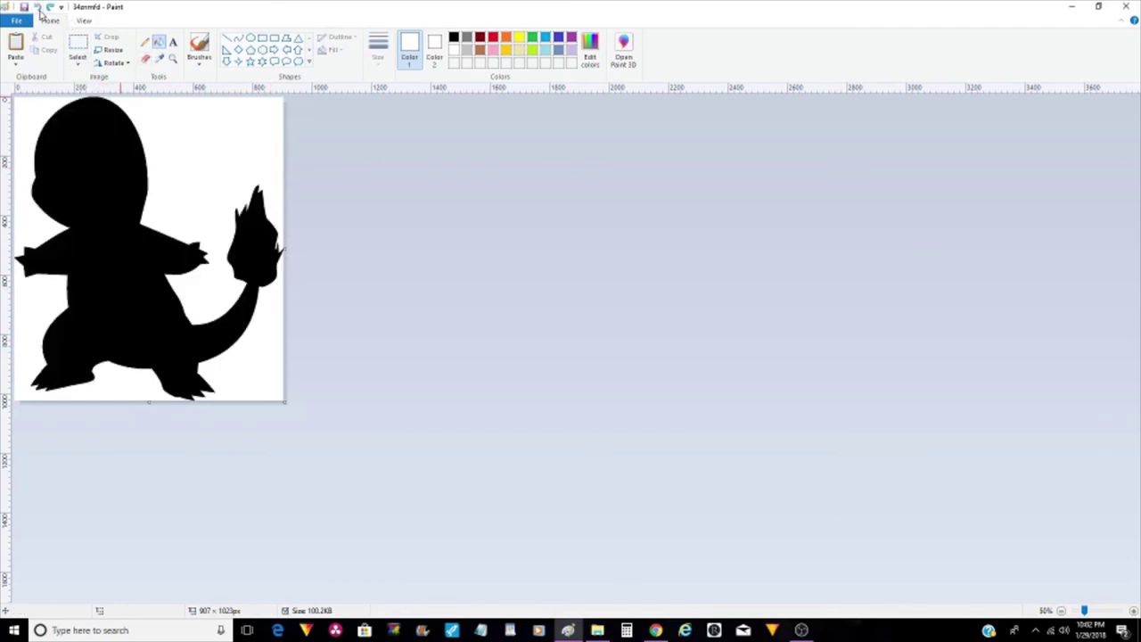
Erase freehand strokes through the silhouette's head and body using the thickest eraser size
click(147, 60)
click(378, 71)
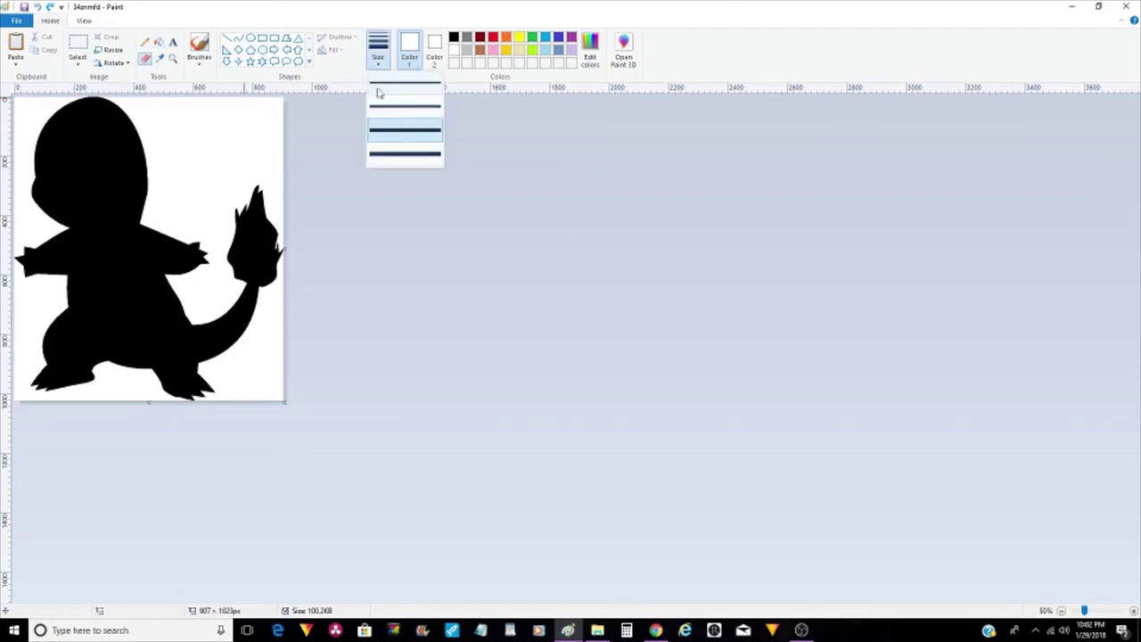
click(376, 151)
mouse_move(66, 130)
mouse_down()
mouse_move(98, 128)
mouse_move(69, 143)
mouse_move(89, 145)
mouse_move(107, 195)
mouse_move(113, 183)
mouse_move(98, 238)
mouse_move(109, 259)
mouse_move(118, 232)
mouse_move(132, 271)
mouse_up()
Outline the interior of the head and body with a free-form selection and delete it
click(78, 66)
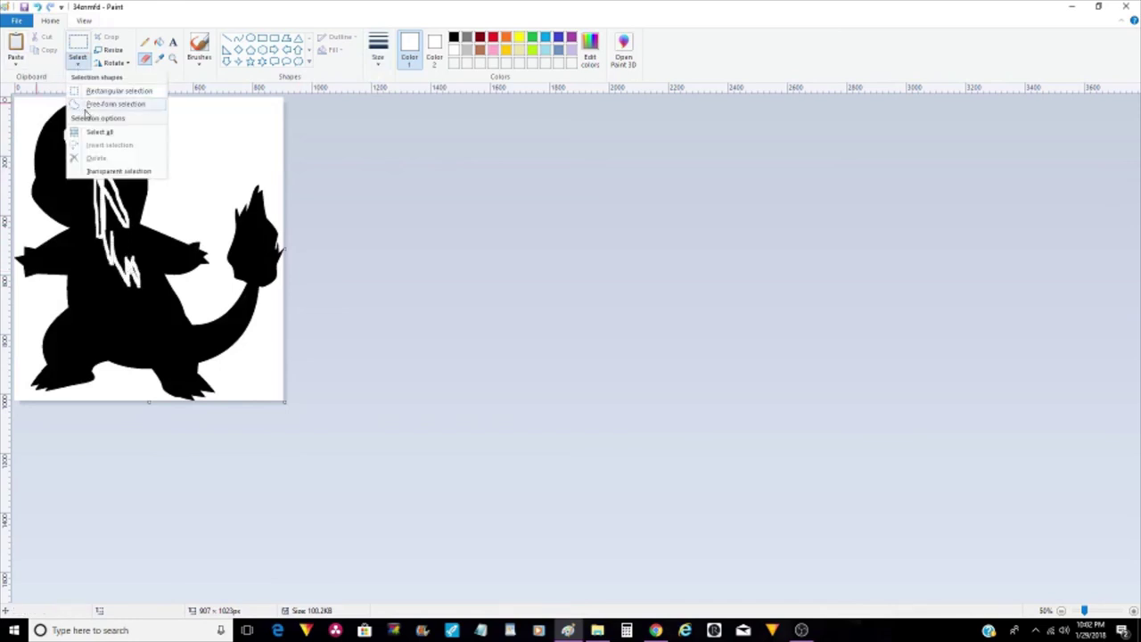
click(108, 103)
mouse_move(51, 155)
mouse_down()
mouse_move(77, 113)
mouse_move(107, 117)
mouse_move(131, 158)
mouse_move(133, 229)
mouse_move(188, 343)
mouse_move(66, 353)
mouse_move(64, 315)
mouse_move(80, 283)
mouse_move(64, 257)
mouse_move(83, 237)
mouse_move(52, 191)
mouse_move(53, 154)
mouse_up()
right_click(85, 167)
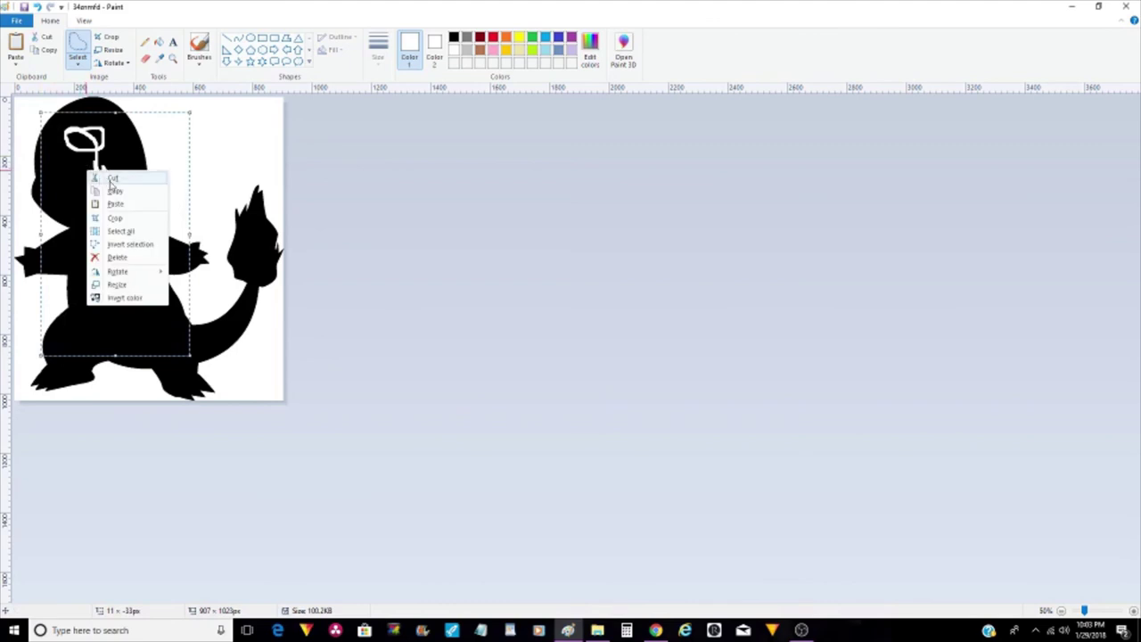
click(98, 252)
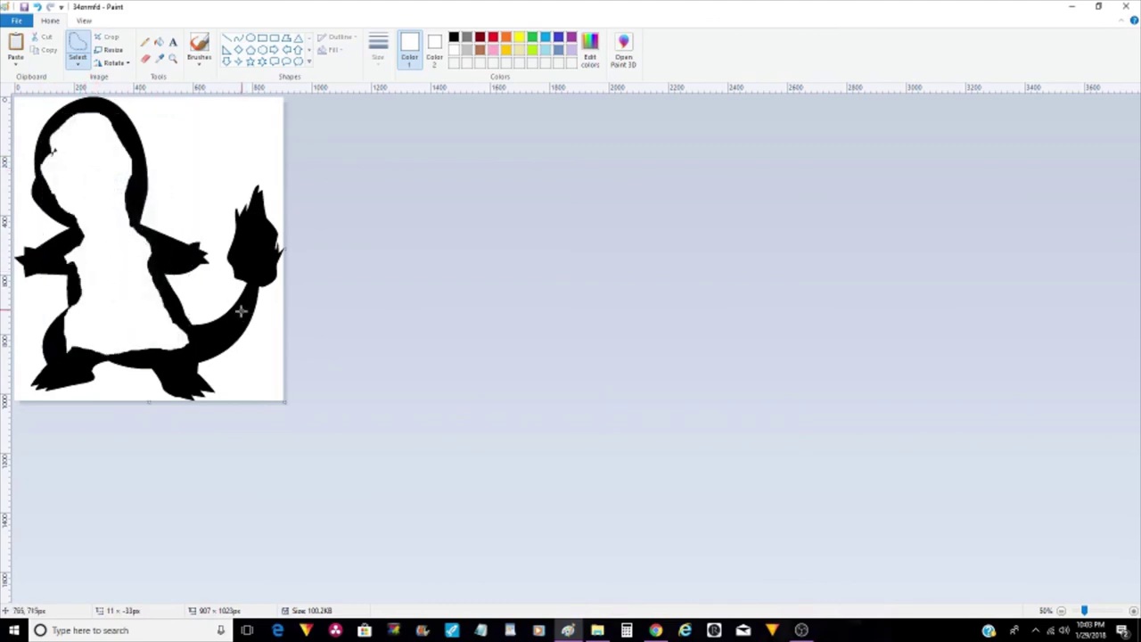
Delete a free-form area from the inside of the tail flame
mouse_move(247, 254)
mouse_down()
mouse_move(254, 234)
mouse_move(264, 268)
mouse_move(252, 256)
mouse_up()
right_click(257, 256)
click(280, 342)
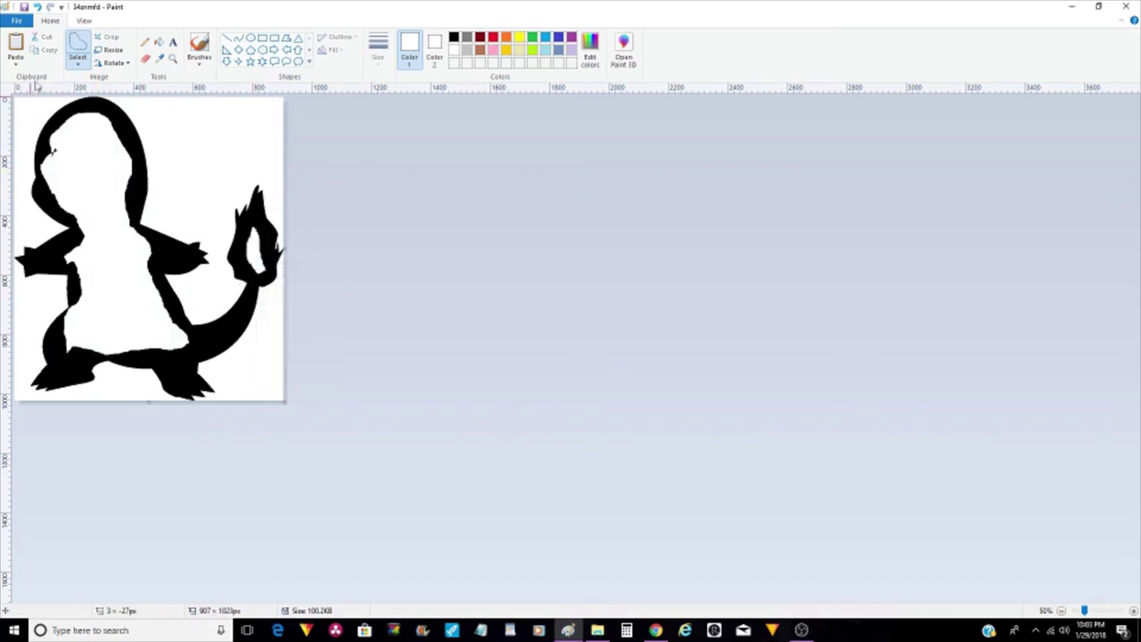
Fill the remaining black areas with white and erase the stray marks inside the head and tail outline
click(159, 42)
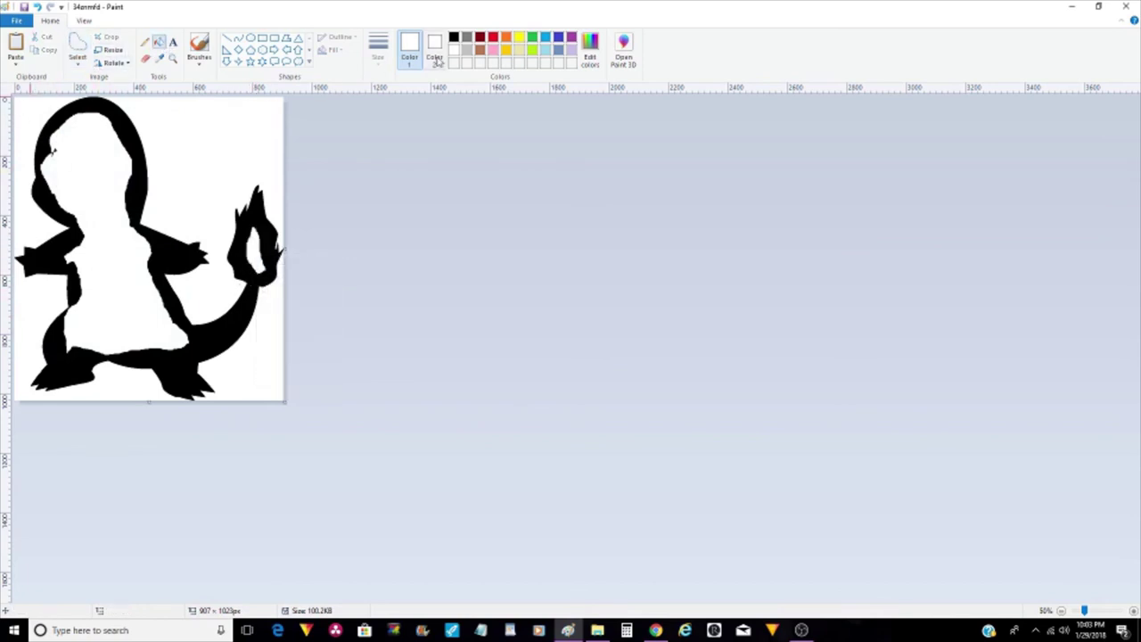
click(159, 247)
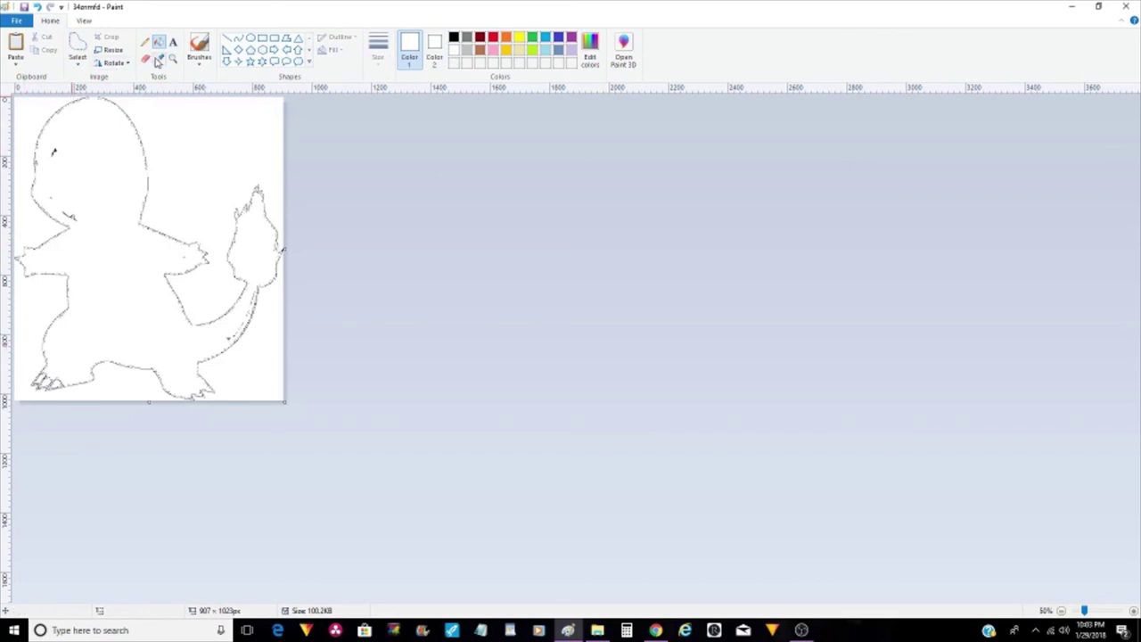
click(145, 58)
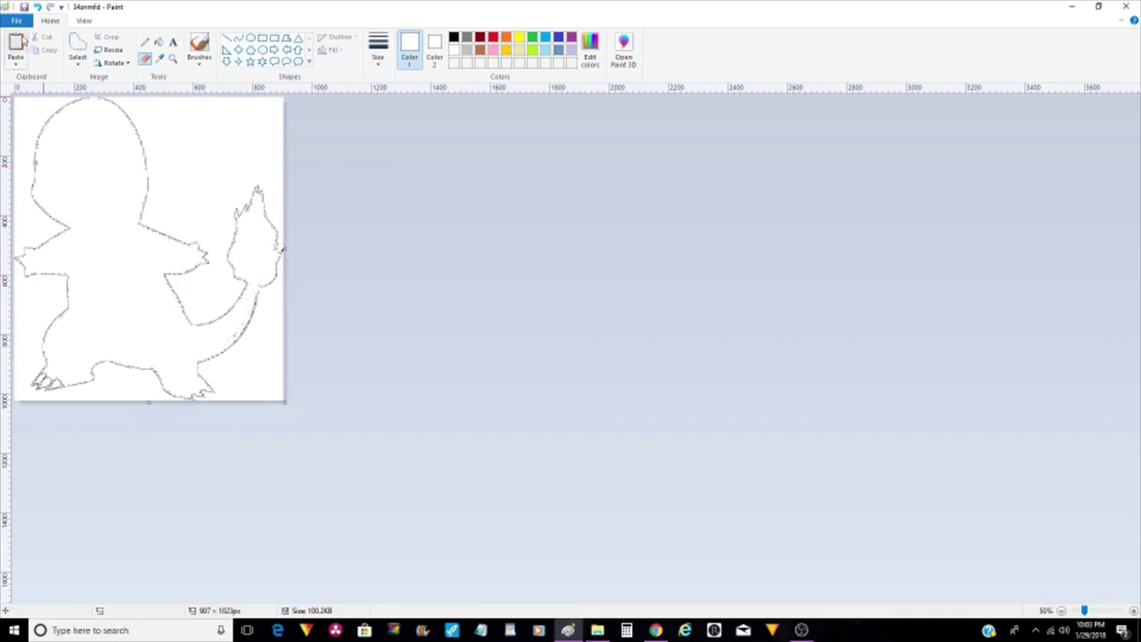
Examine the outline's print preview and page setup options, then cancel the setup and close the preview
click(16, 19)
mouse_move(35, 152)
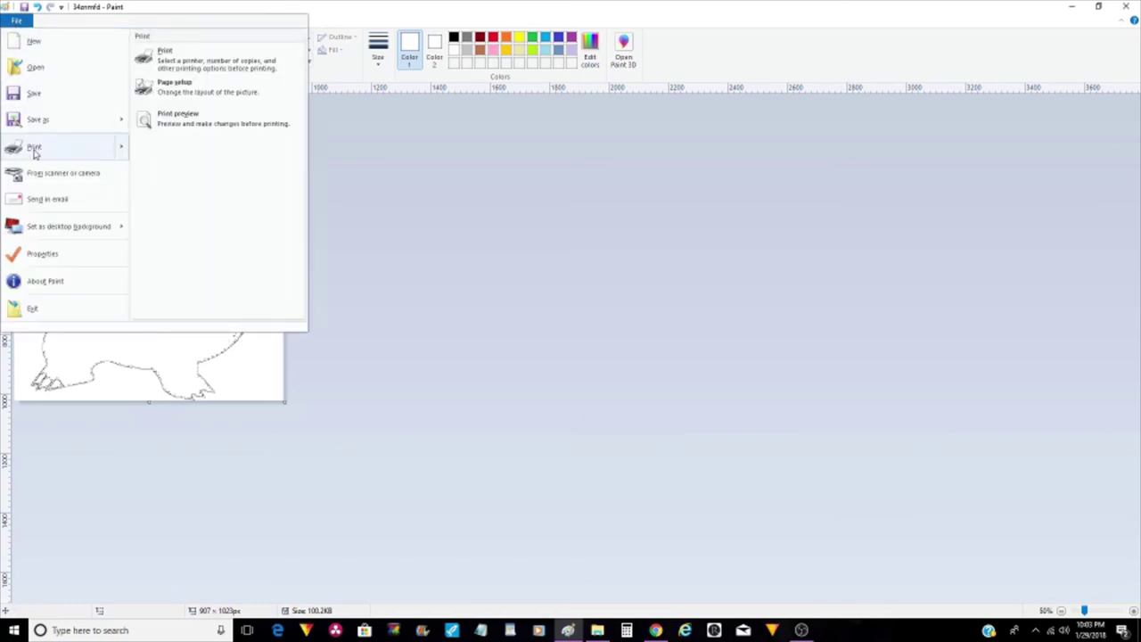
click(187, 120)
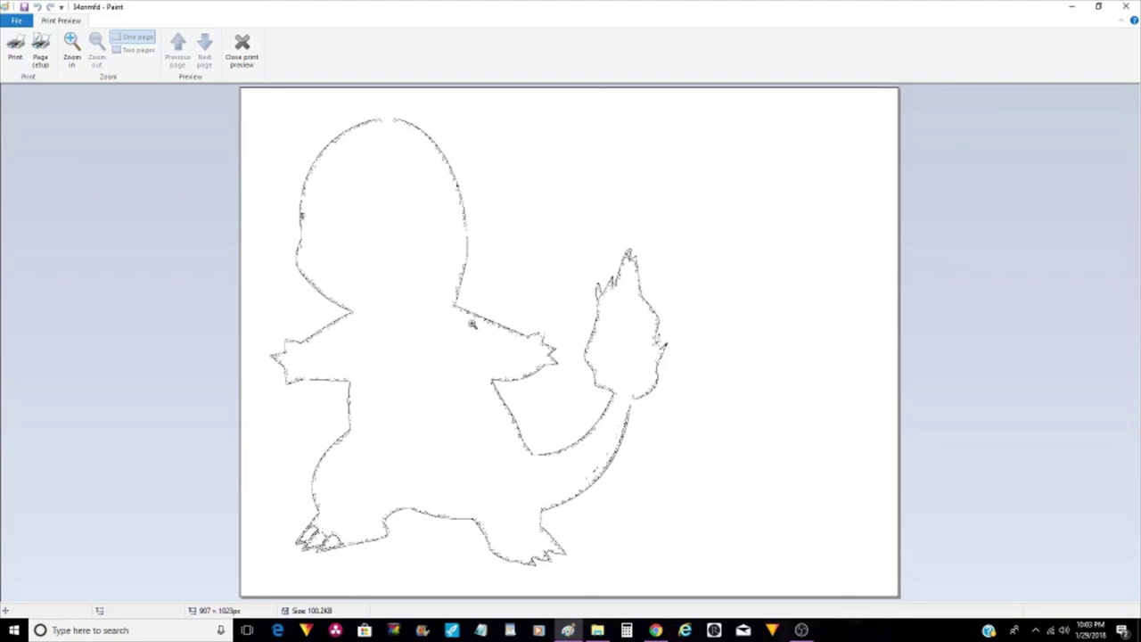
click(40, 61)
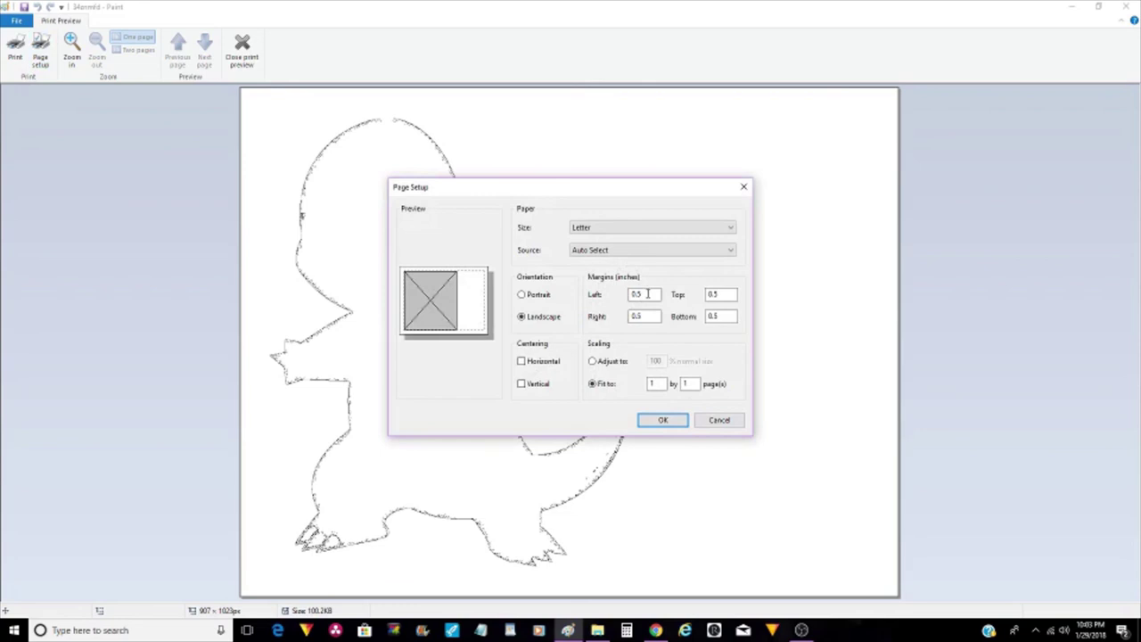
click(718, 420)
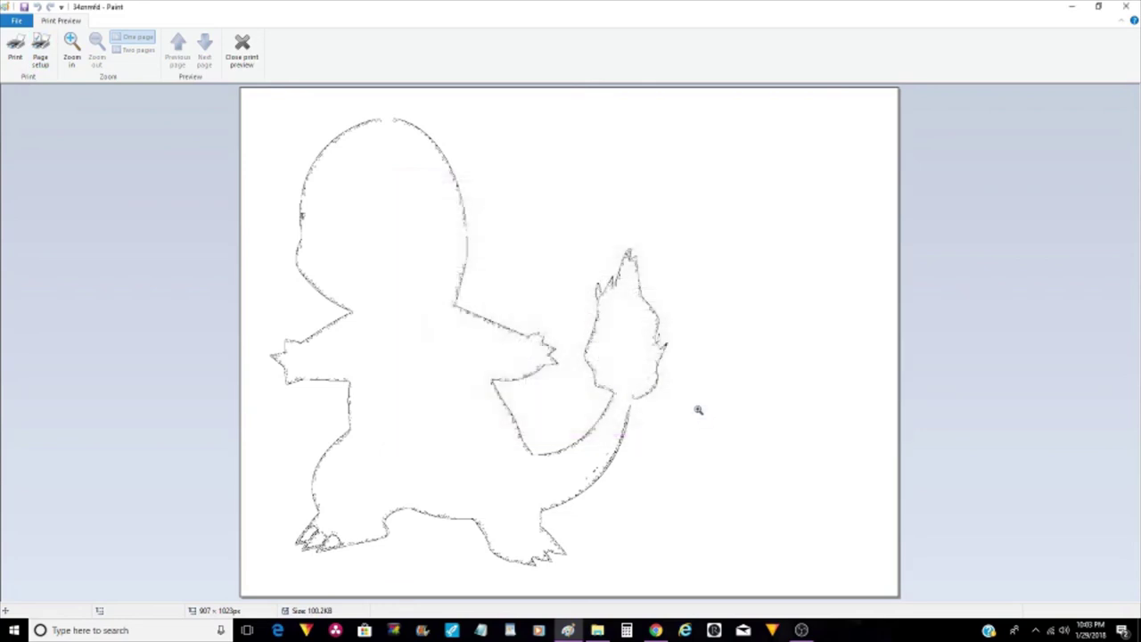
click(242, 46)
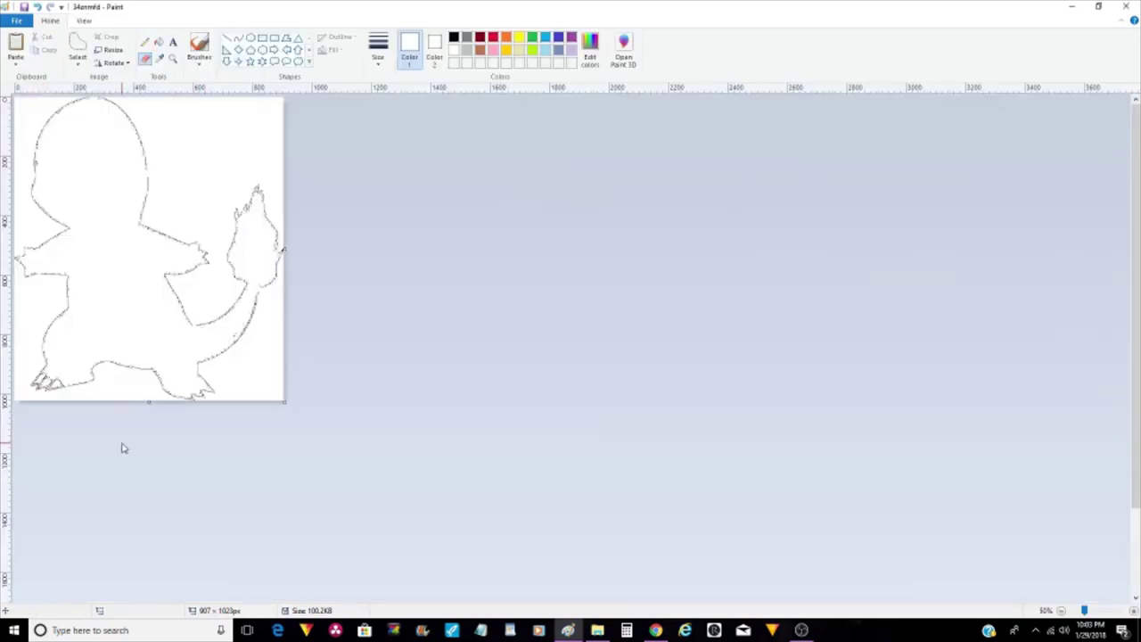
Enlarge the canvas downward and to the right to about 1872 × 1682 px
drag(149, 402, 101, 603)
drag(280, 348, 571, 363)
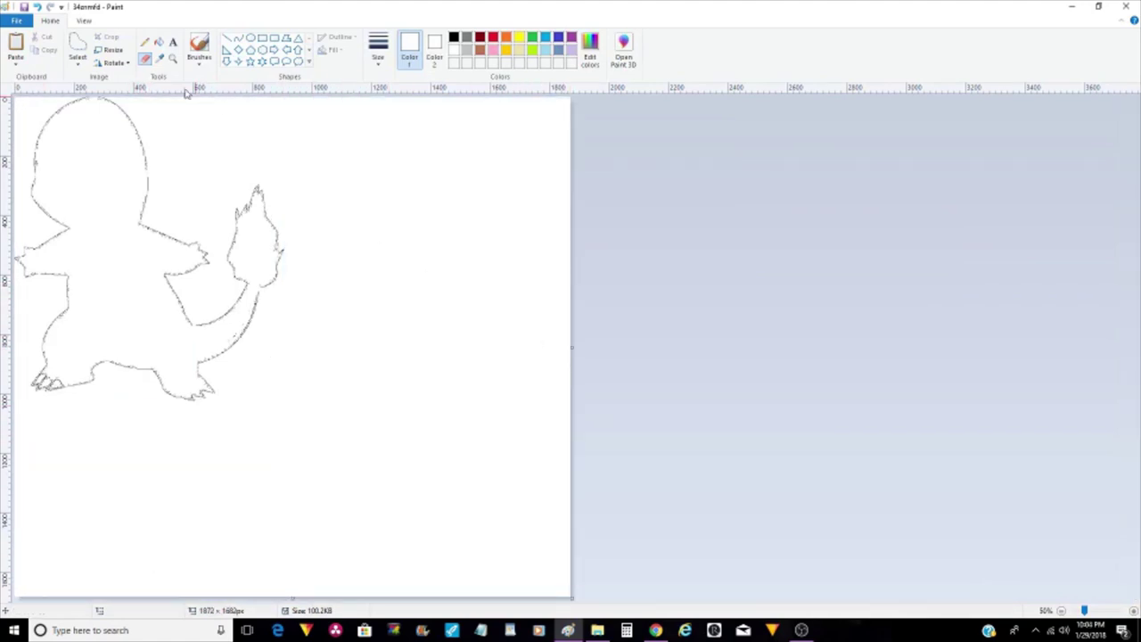
Select the whole Charmander outline with a rectangular selection, resize it to 50 percent with its aspect ratio kept, and deselect it
click(78, 44)
click(84, 67)
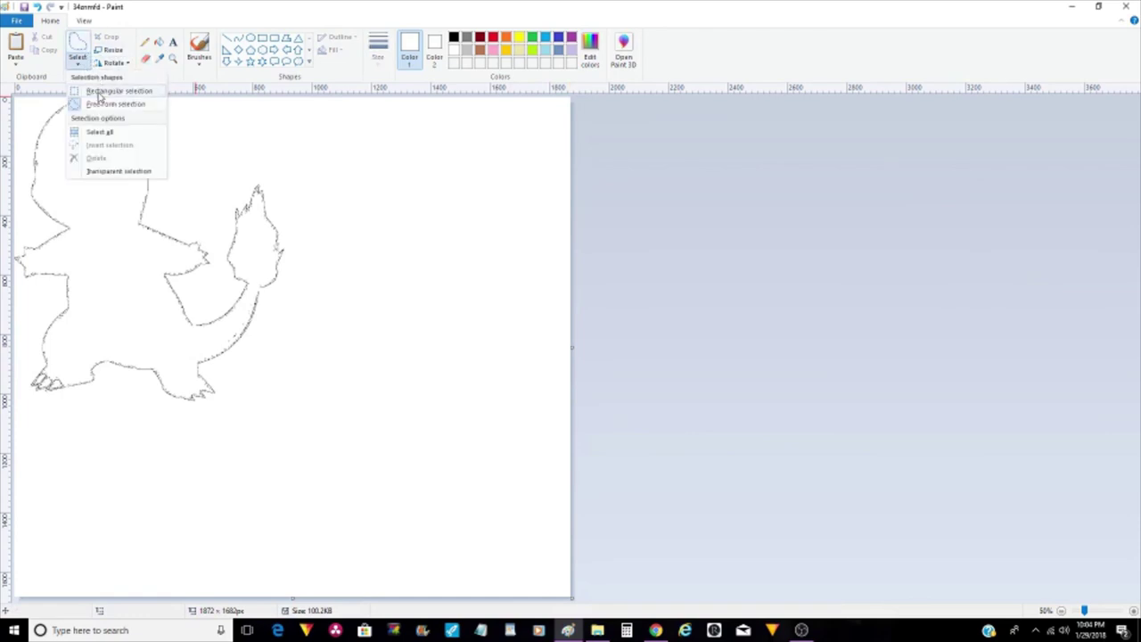
click(99, 90)
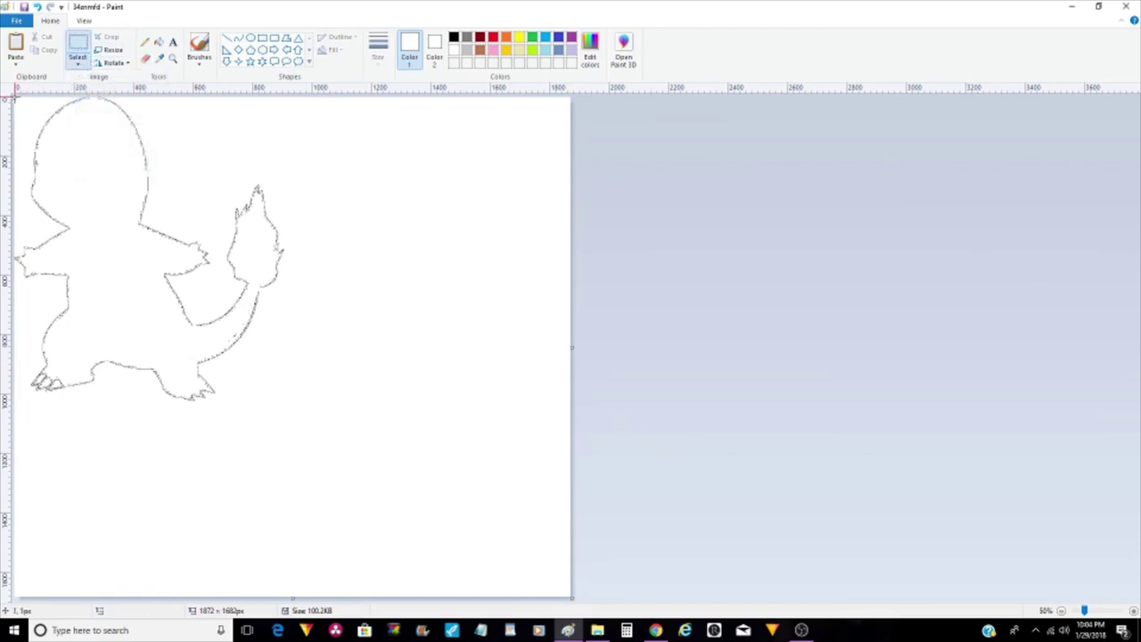
drag(17, 100, 288, 412)
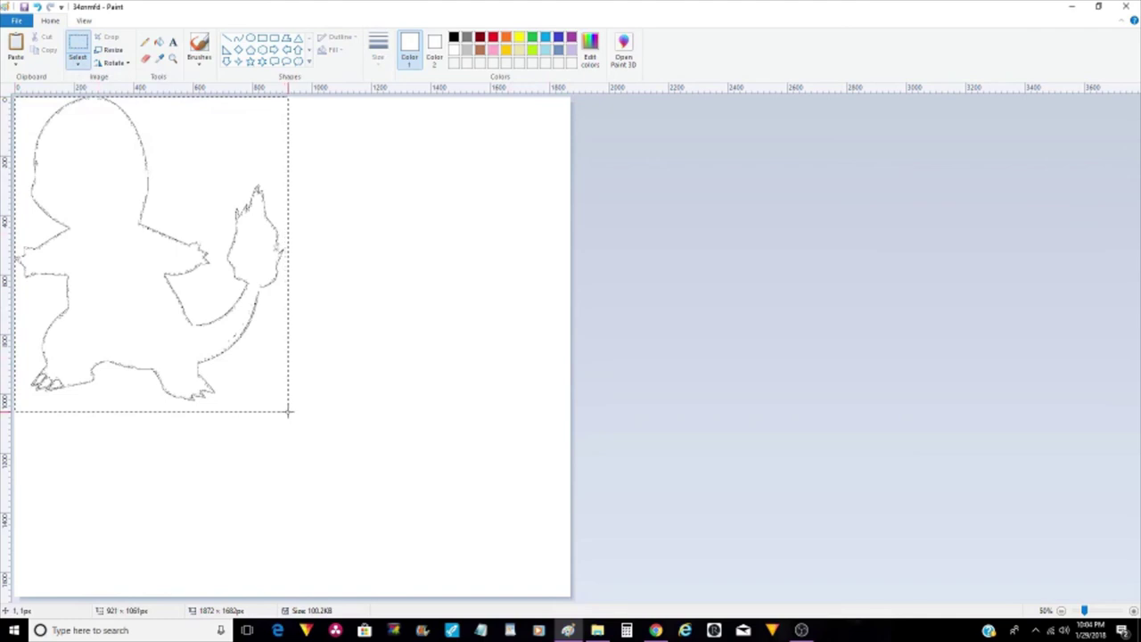
click(111, 49)
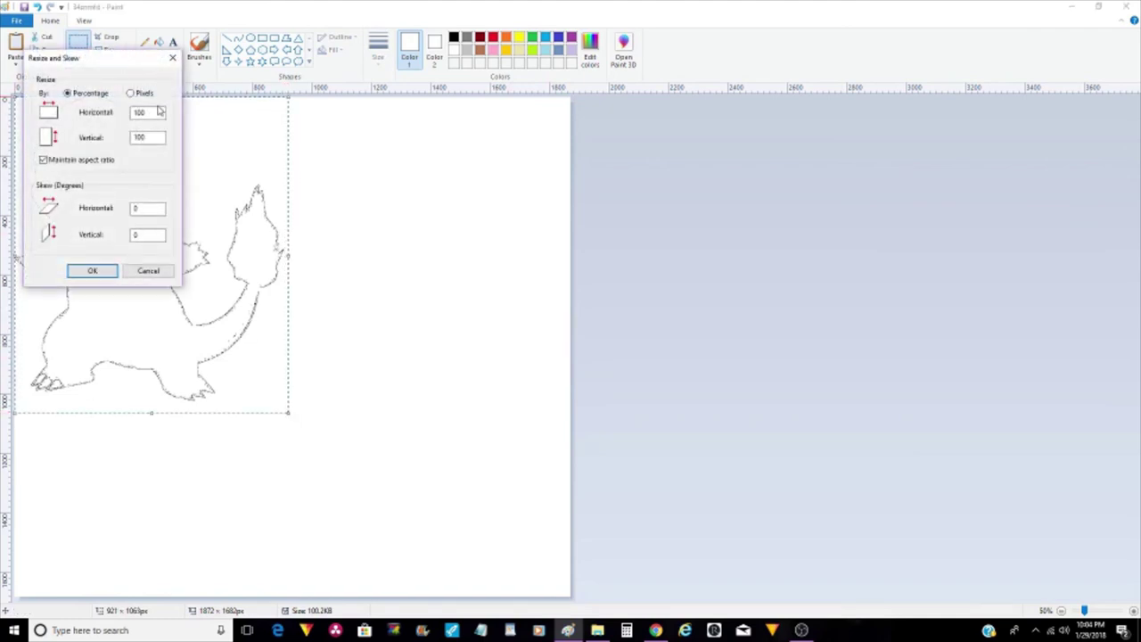
drag(160, 112, 127, 123)
text(50)
key(Return)
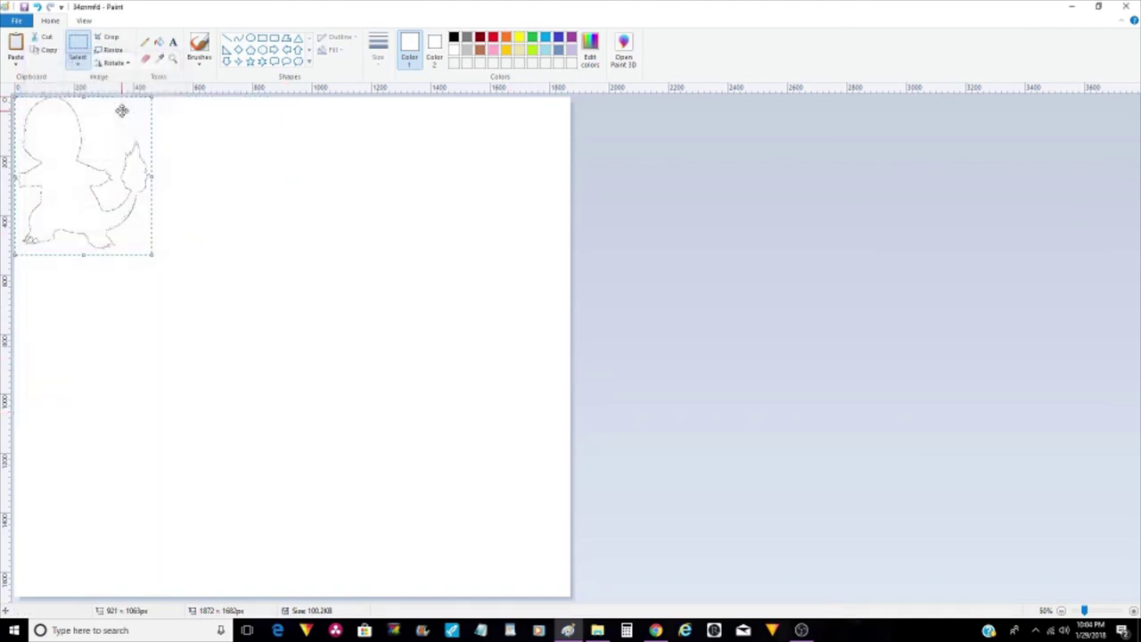
click(259, 209)
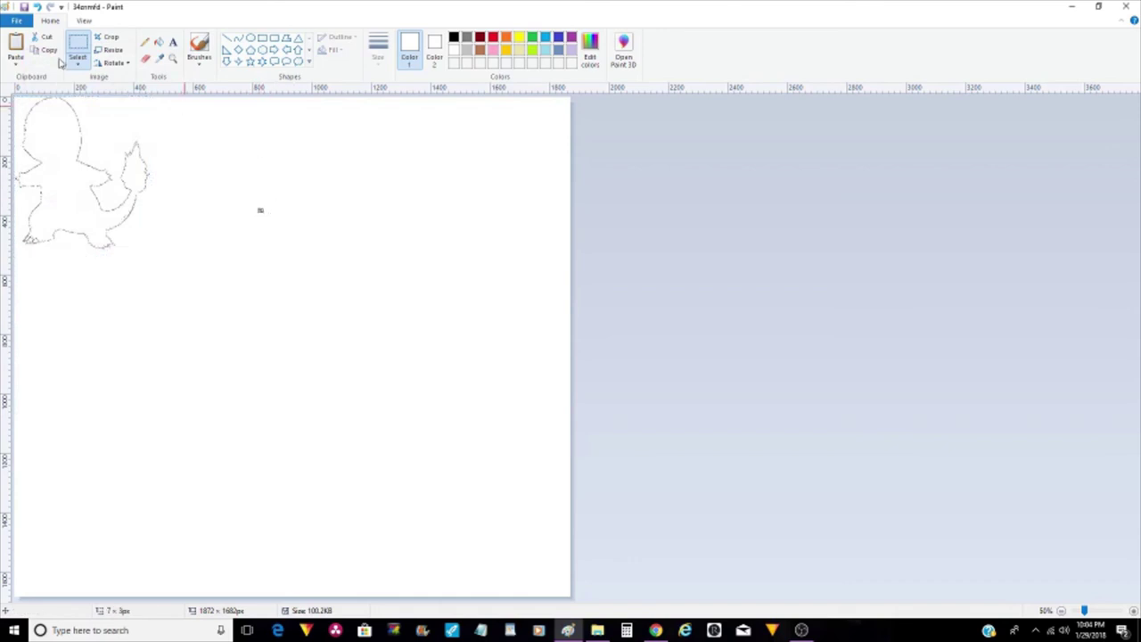
Examine the size of the reduced outline on the page in print preview, then close the preview
click(18, 22)
mouse_move(36, 145)
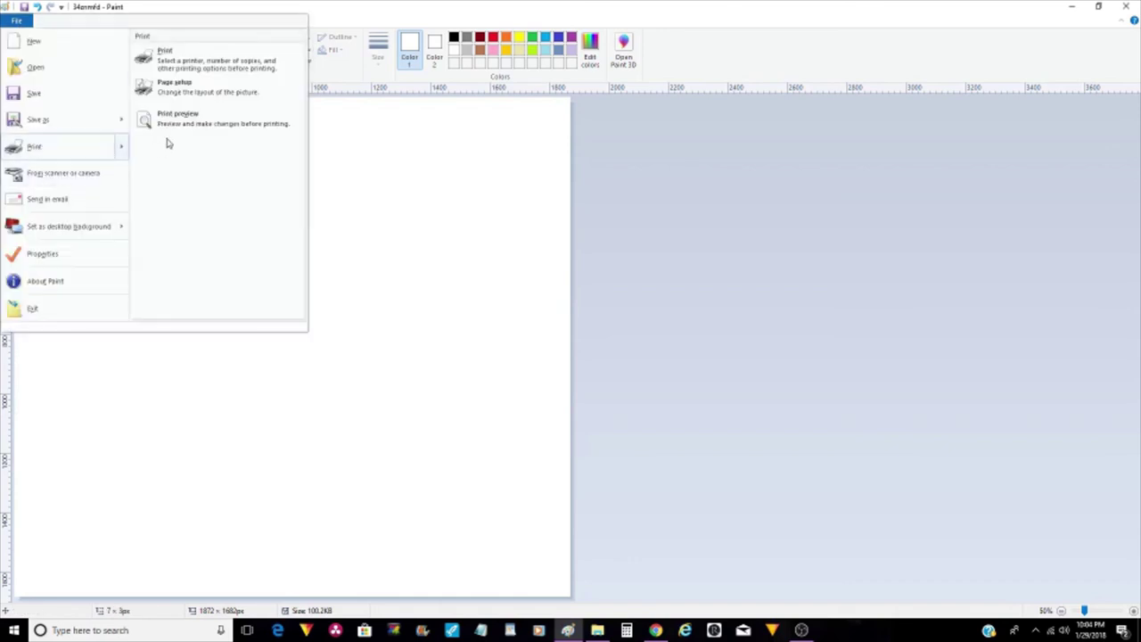
click(170, 114)
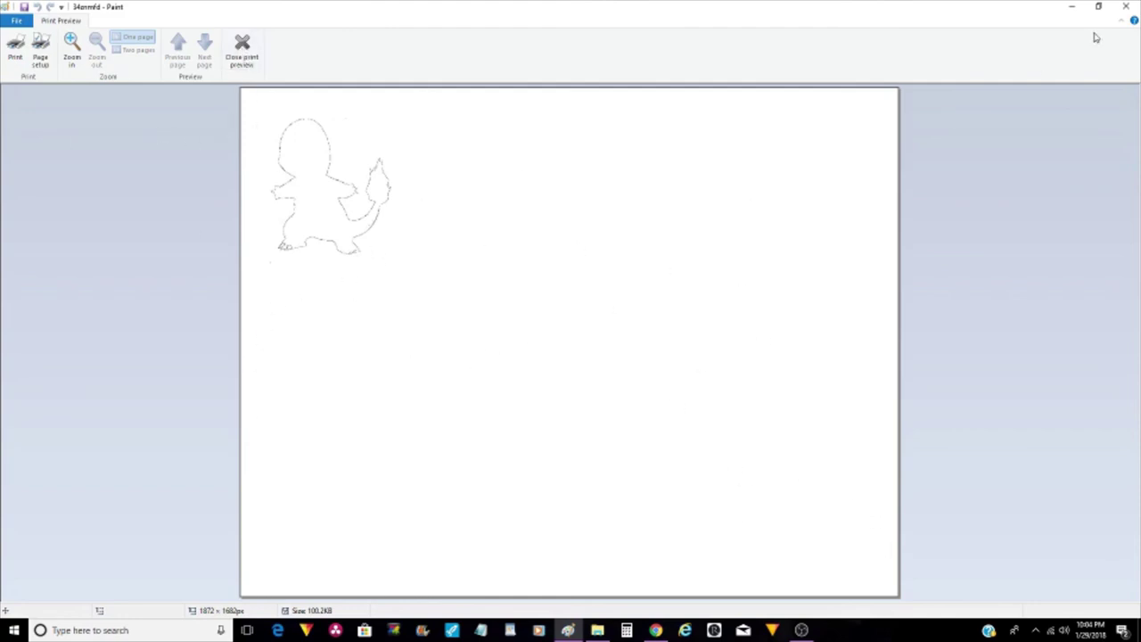
key(Escape)
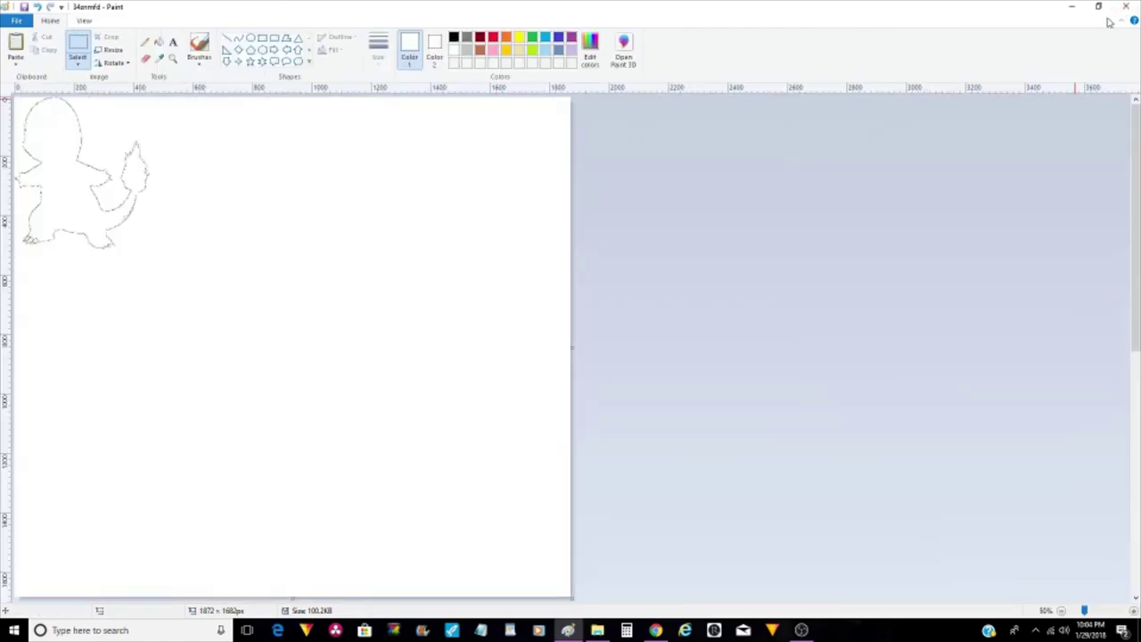
Close the picture without saving its changes and switch to the silhouette image search in Chrome
click(1126, 6)
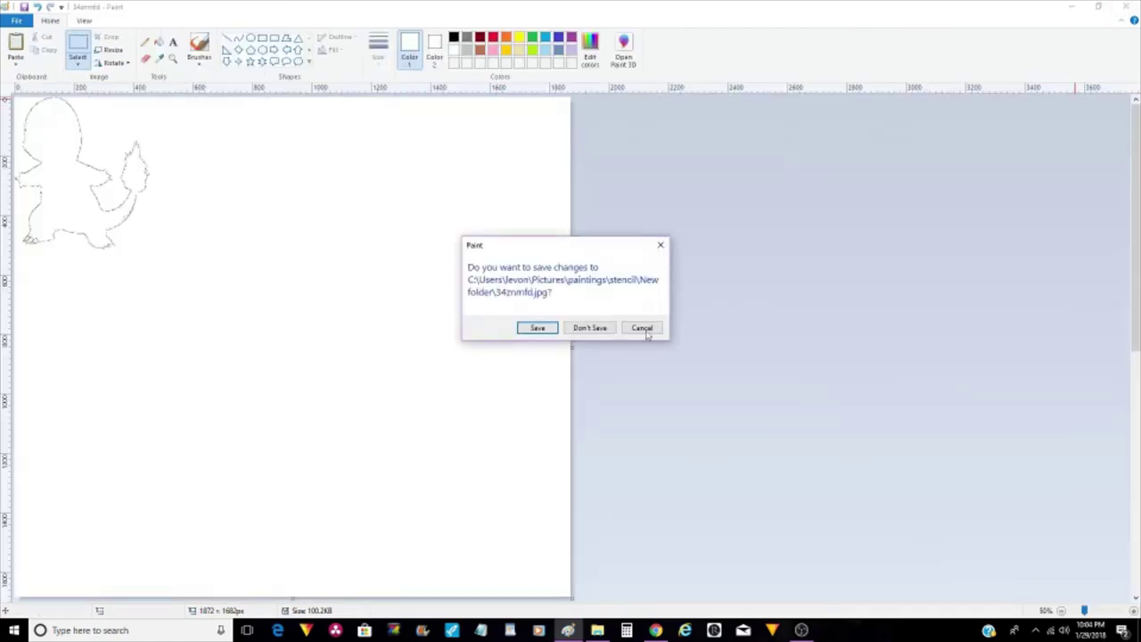
click(581, 329)
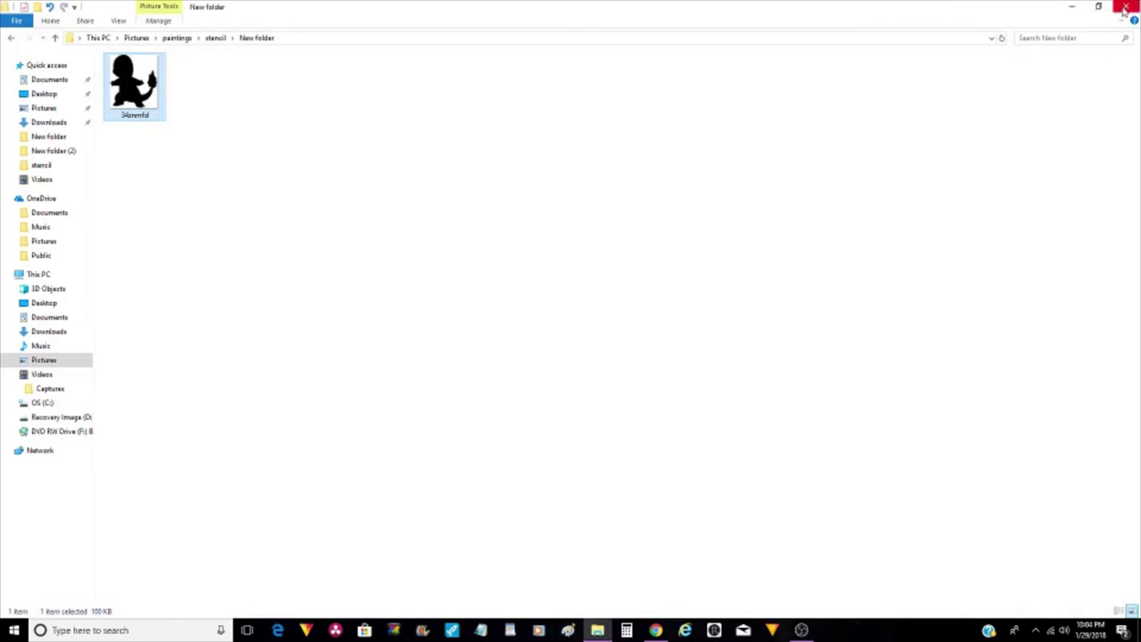
click(656, 630)
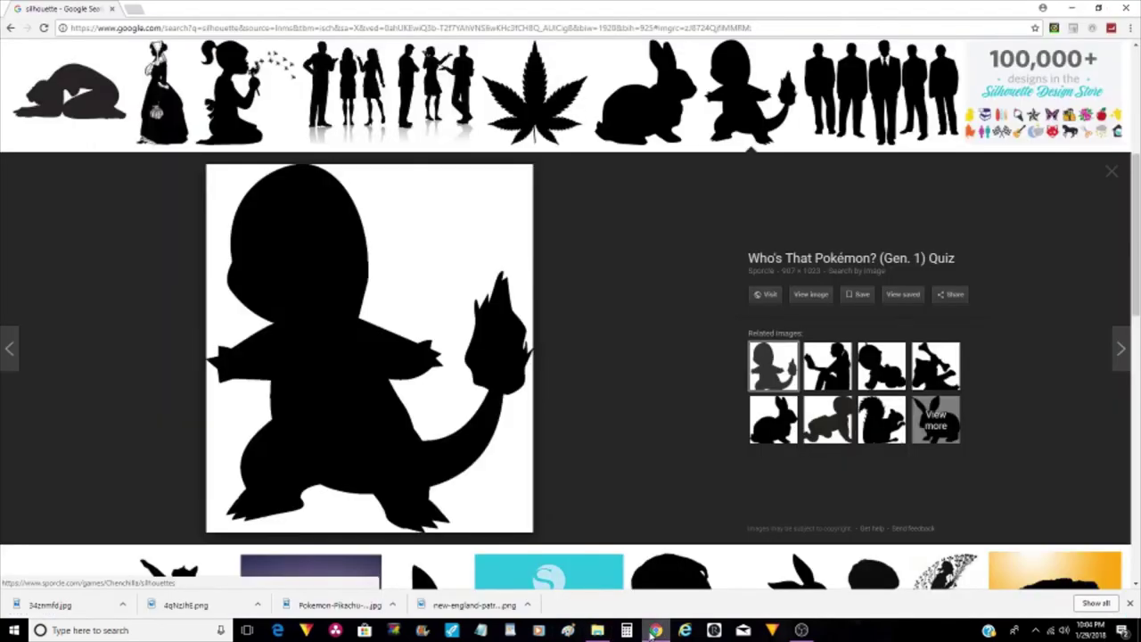
Replace the silhouette image search with a search for "pokemon stencils"
scroll(120, 326, up, 6)
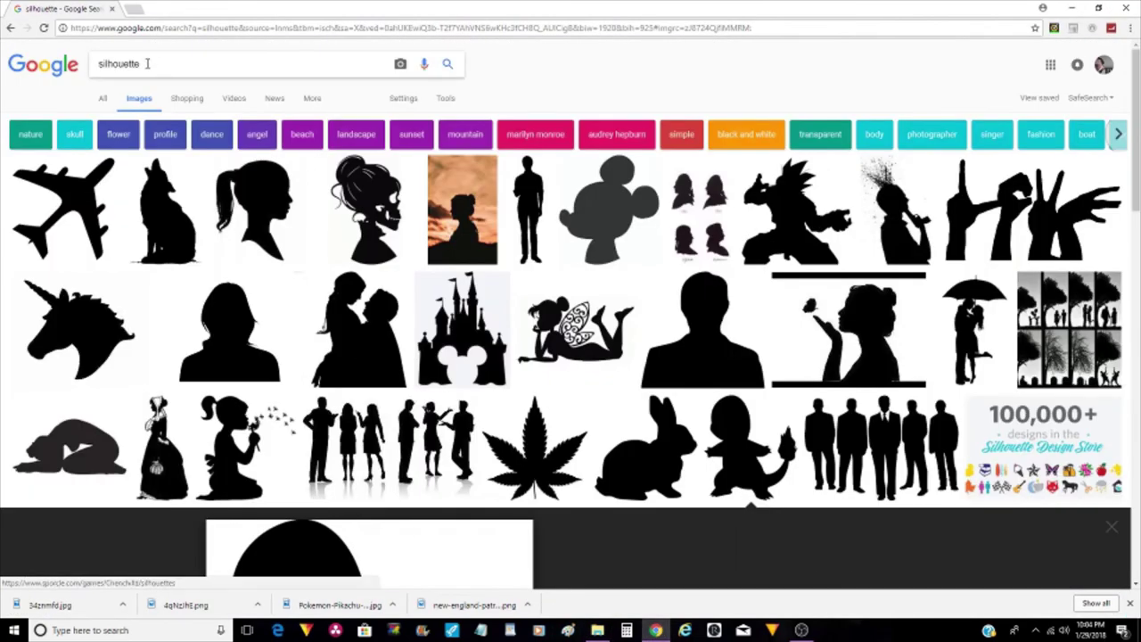
drag(147, 63, 83, 77)
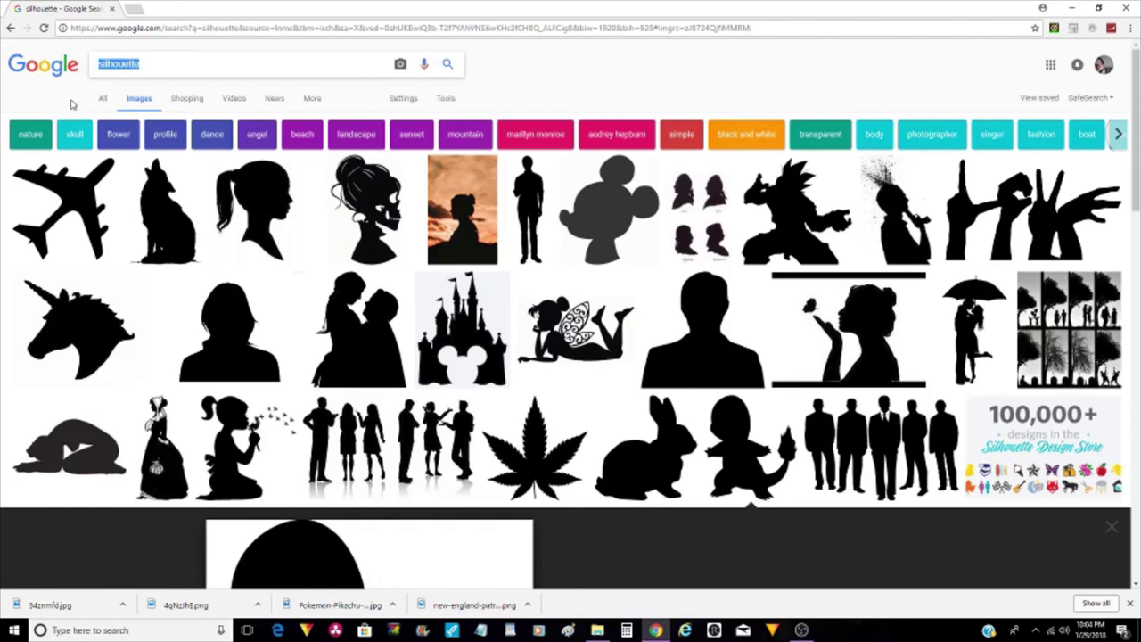
text(c)
key(BackSpace)
text(poke)
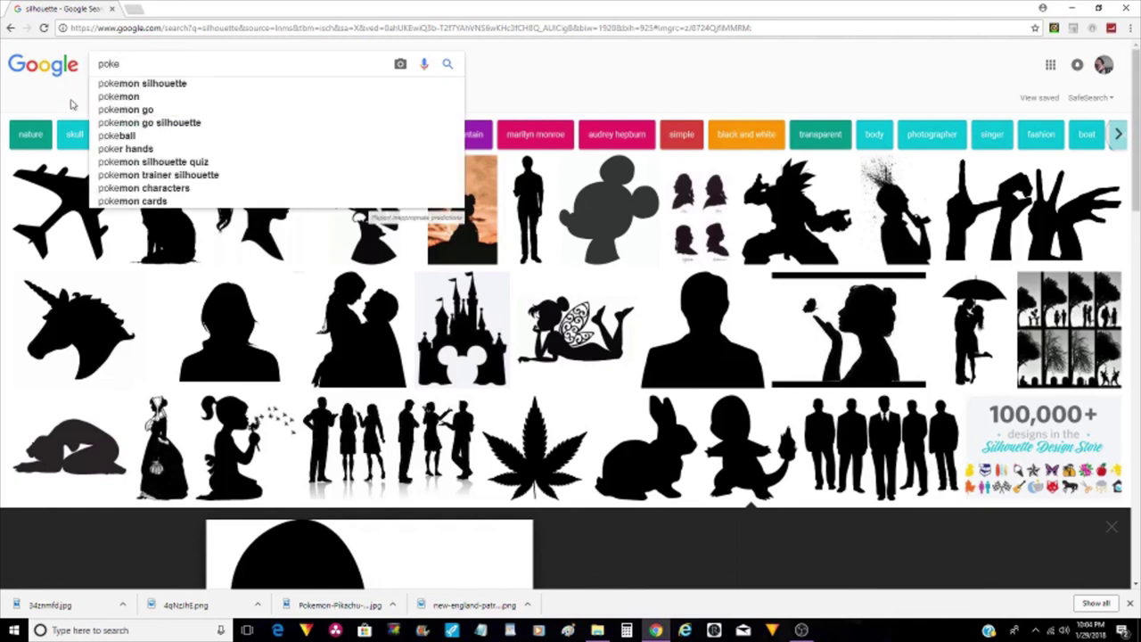
text(mon stenc)
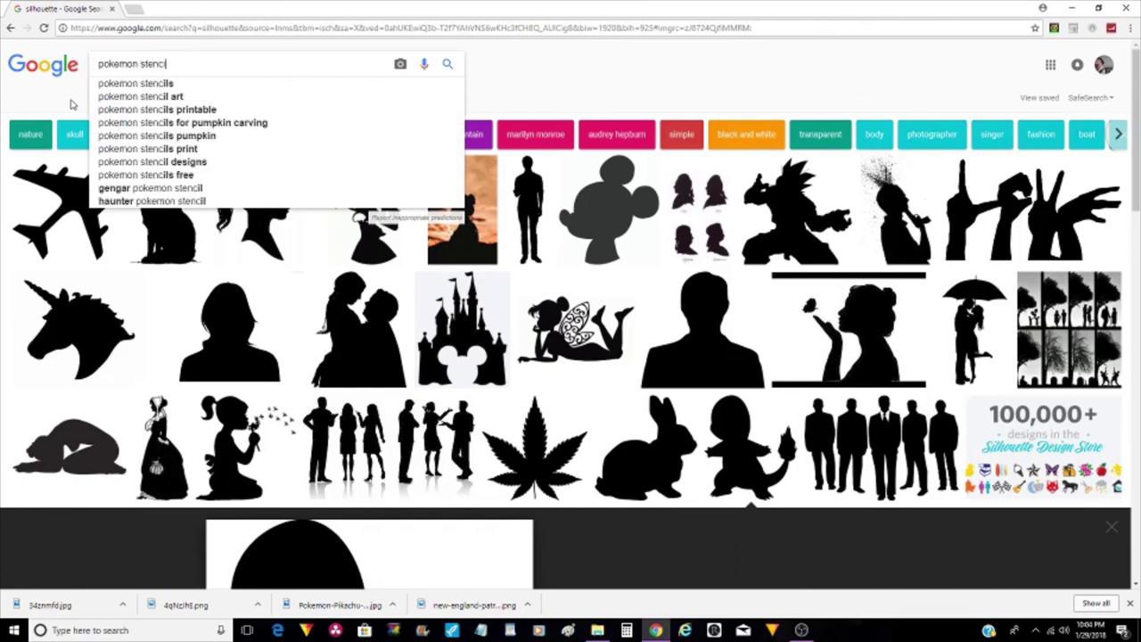
text(ils)
key(Return)
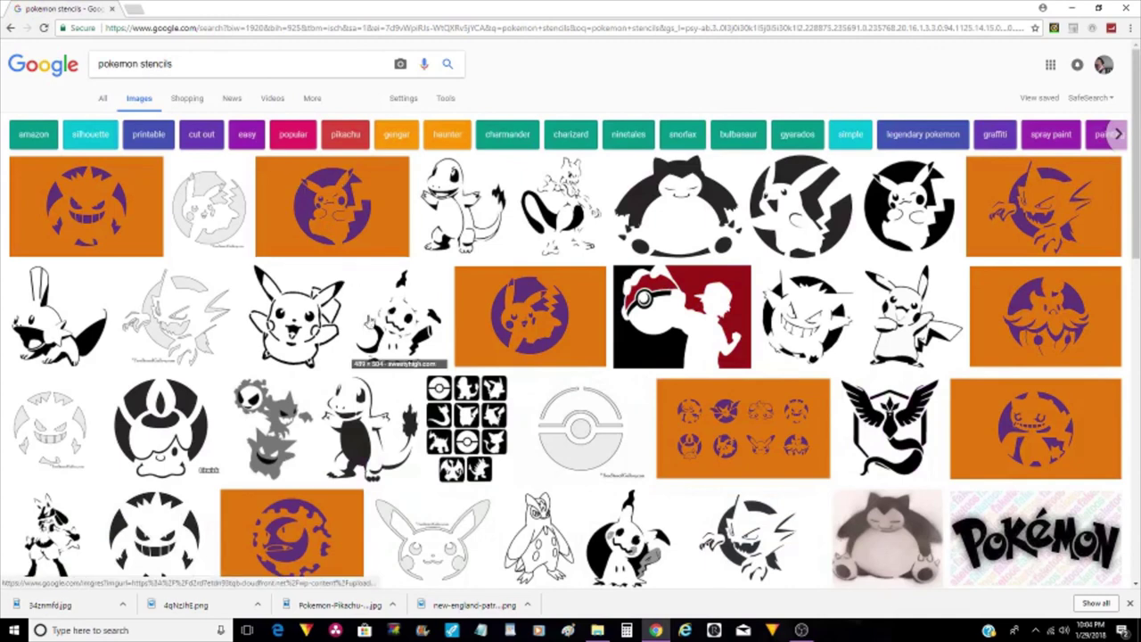
Examine the red-and-black trainer stencil by terrorsmile and the Notan paper cut stencil in larger previews
click(662, 318)
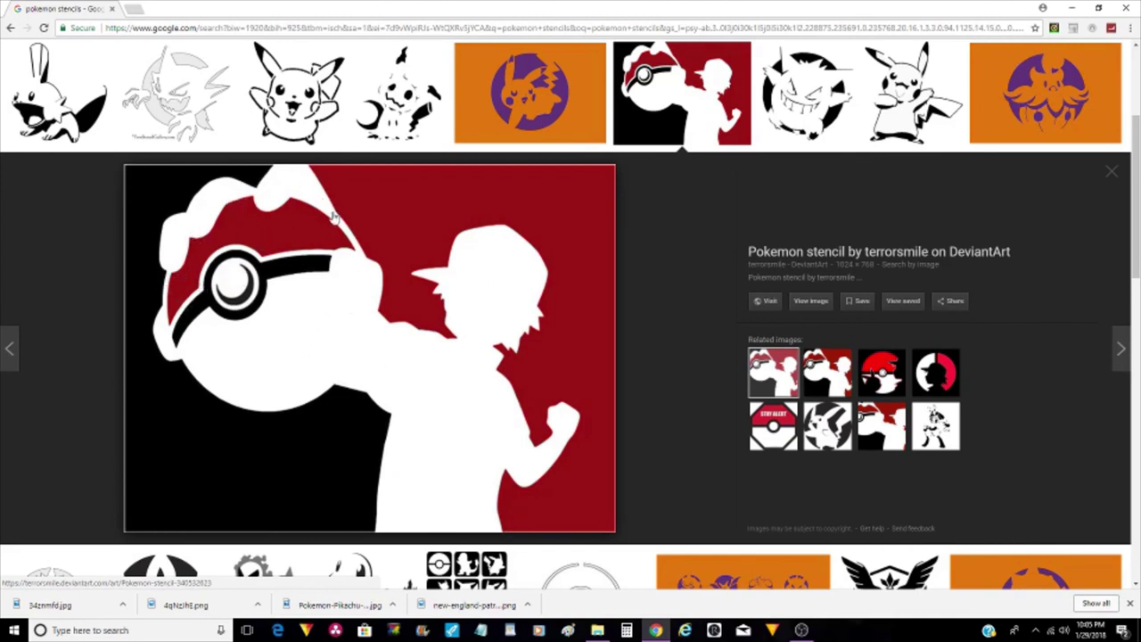
scroll(201, 328, up, 2)
scroll(216, 325, down, 2)
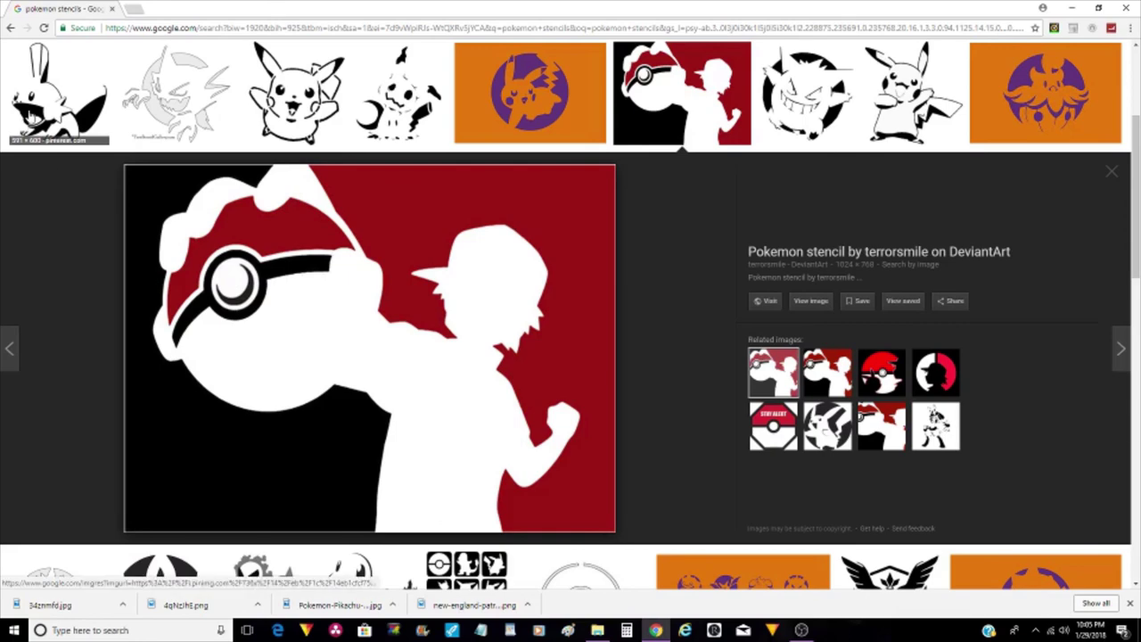
click(33, 117)
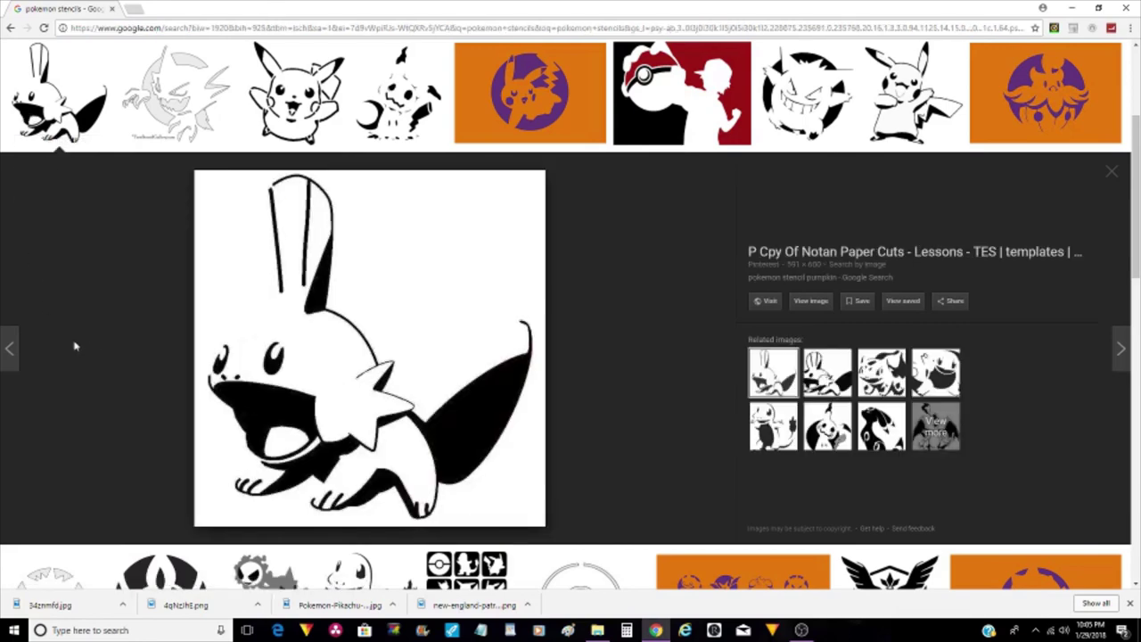
scroll(75, 348, down, 5)
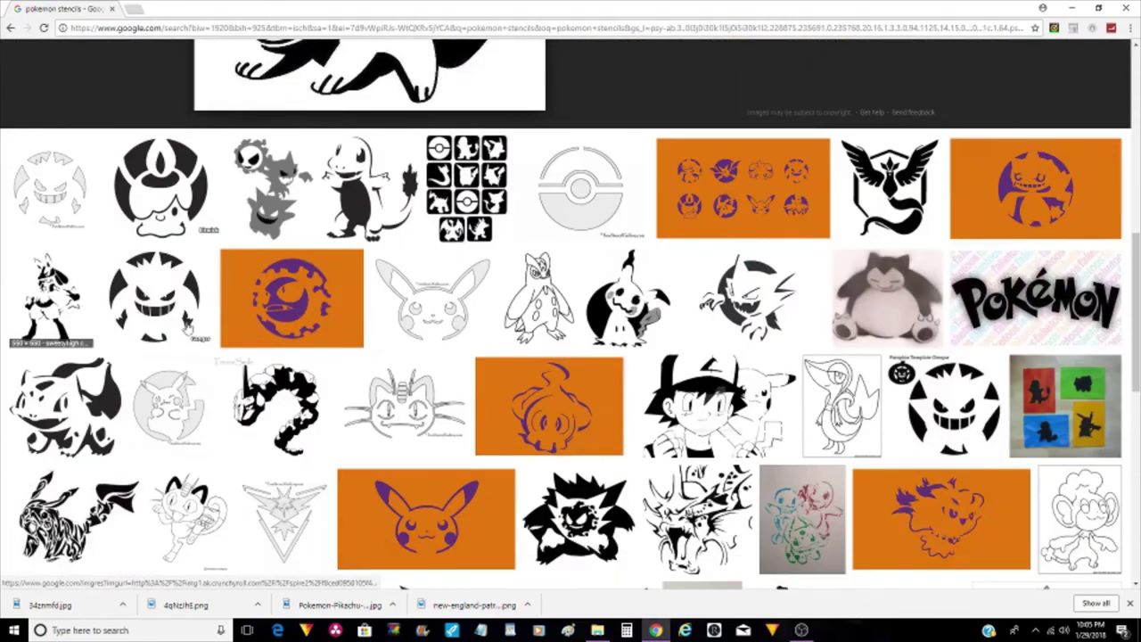
Preview the Charmander pumpkin template and the Snorlax stencil among the image results
click(359, 205)
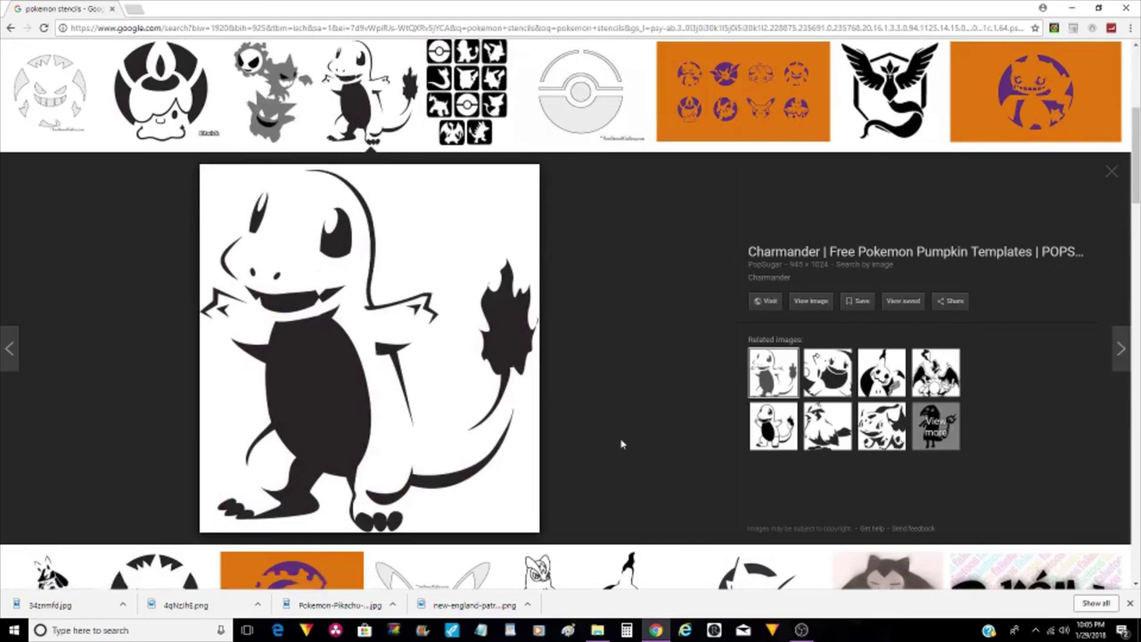
scroll(670, 453, up, 2)
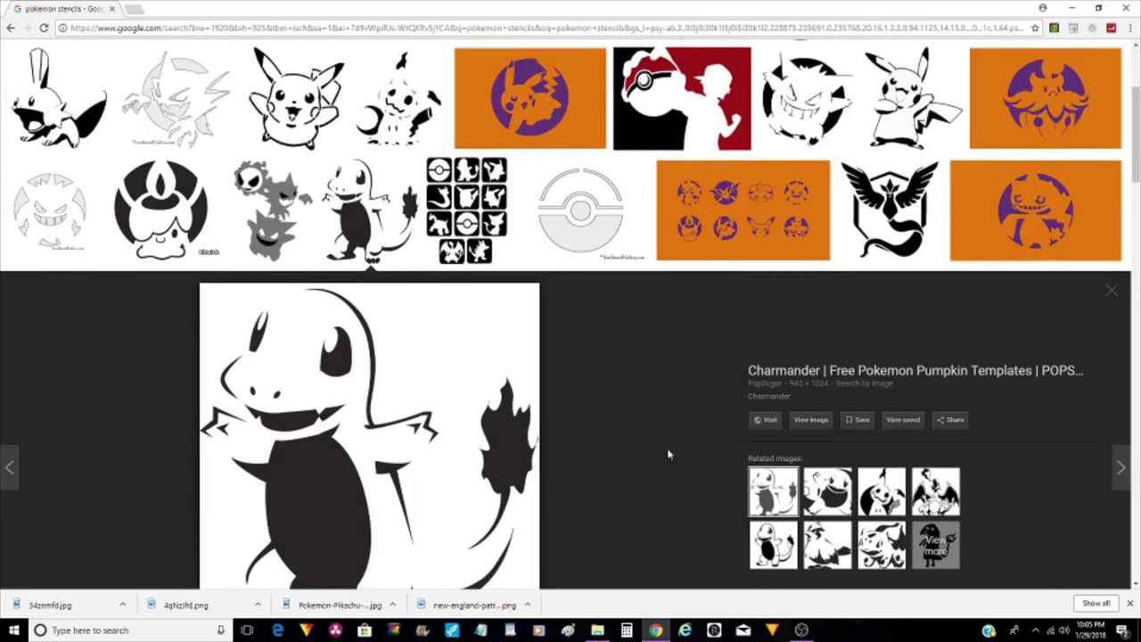
scroll(670, 455, up, 2)
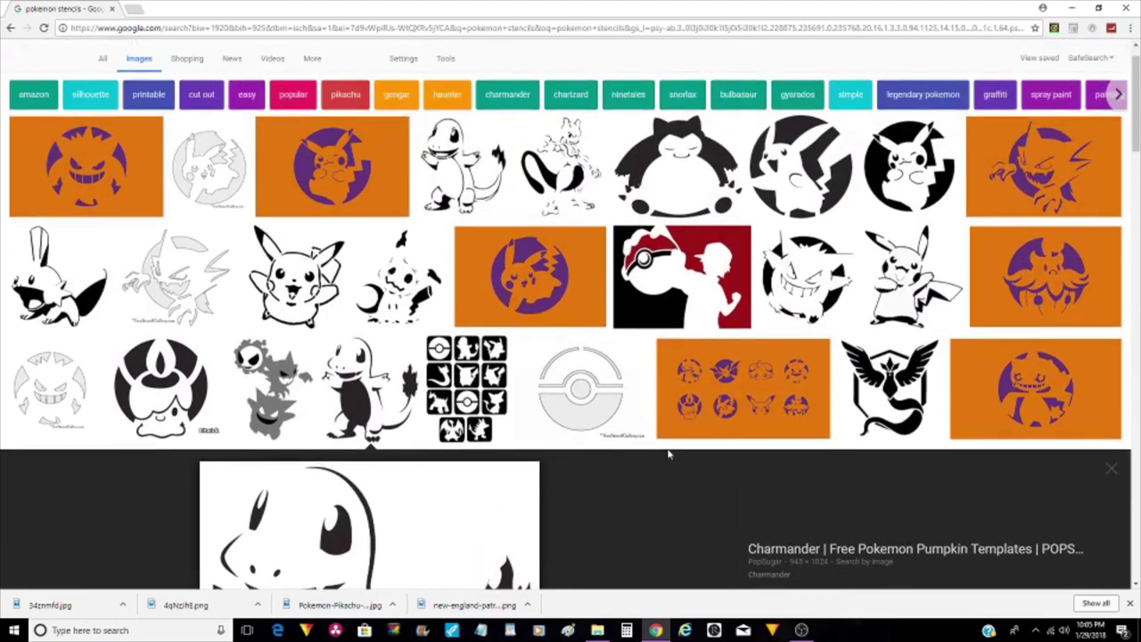
scroll(669, 454, down, 2)
scroll(669, 455, down, 4)
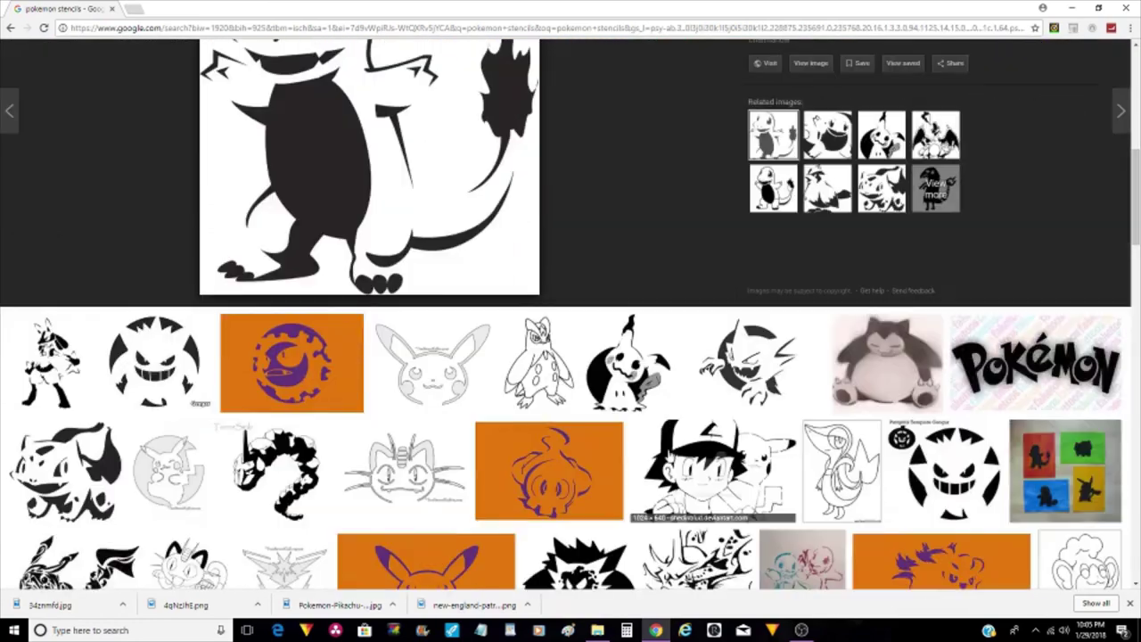
scroll(669, 453, up, 6)
click(679, 247)
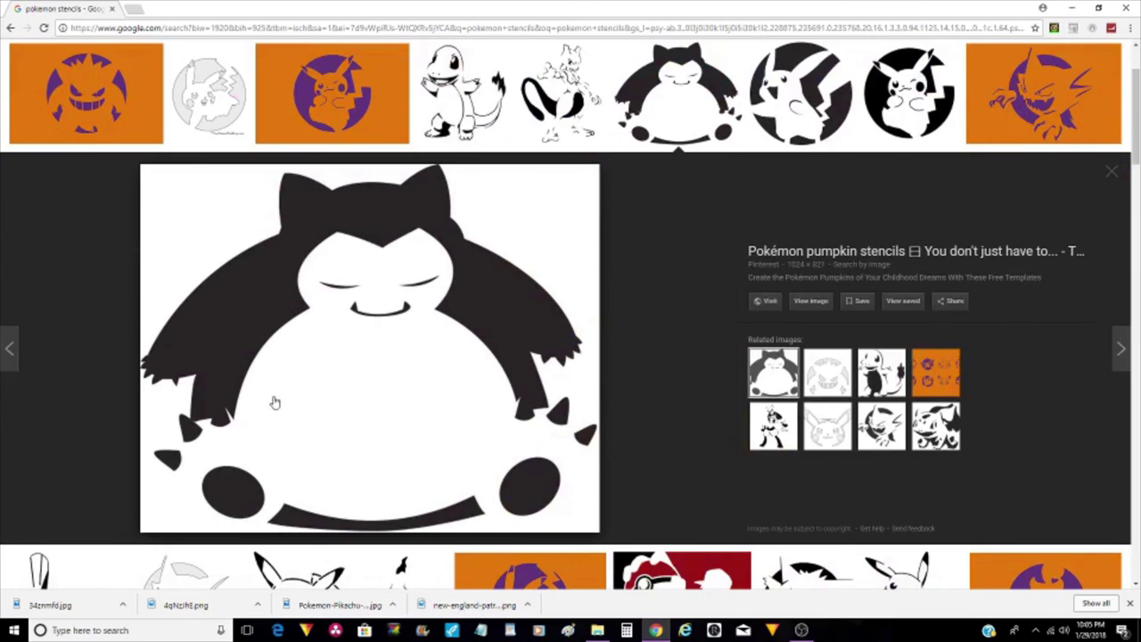
Browse further stencil results and preview the two-figure pokemontattoo design and the tribal-style stencil from tupapiswork
scroll(632, 407, down, 6)
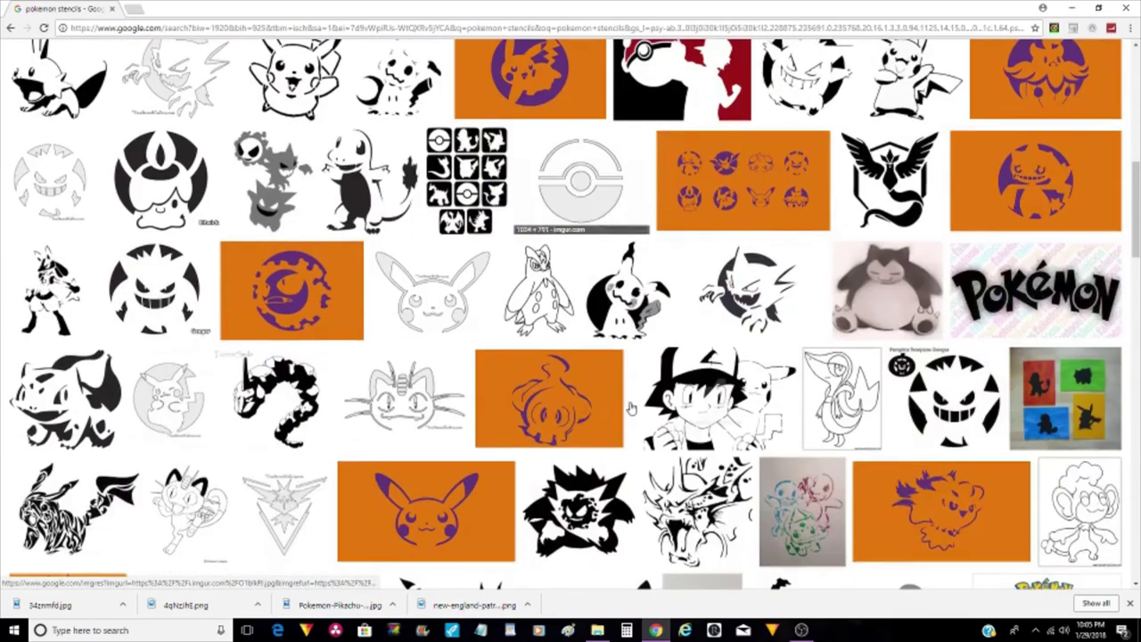
scroll(629, 409, down, 2)
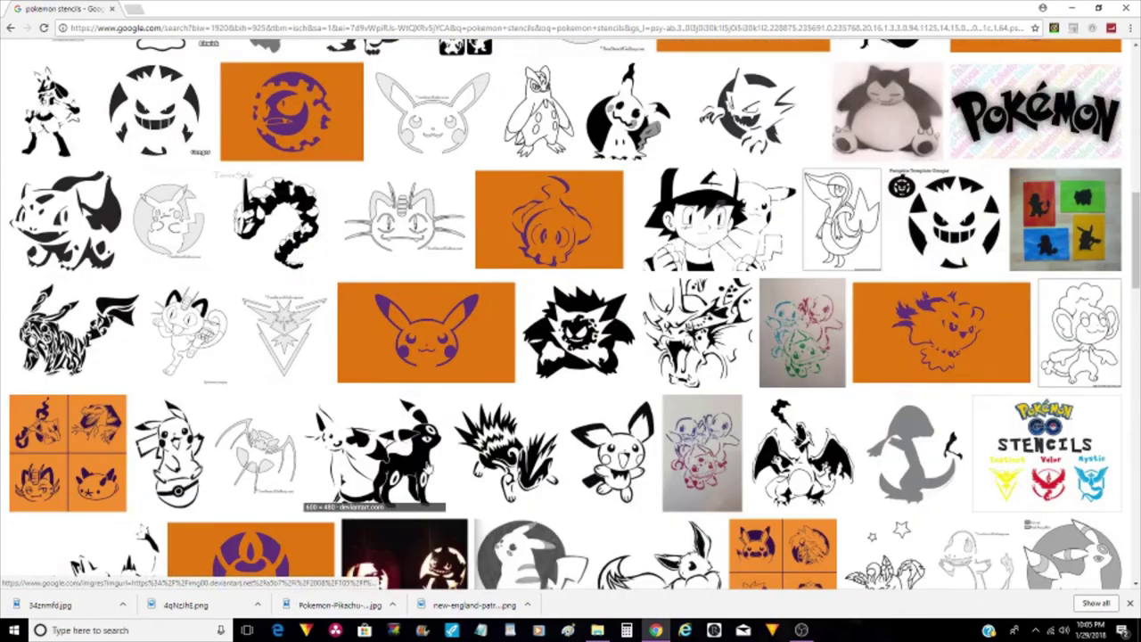
click(411, 467)
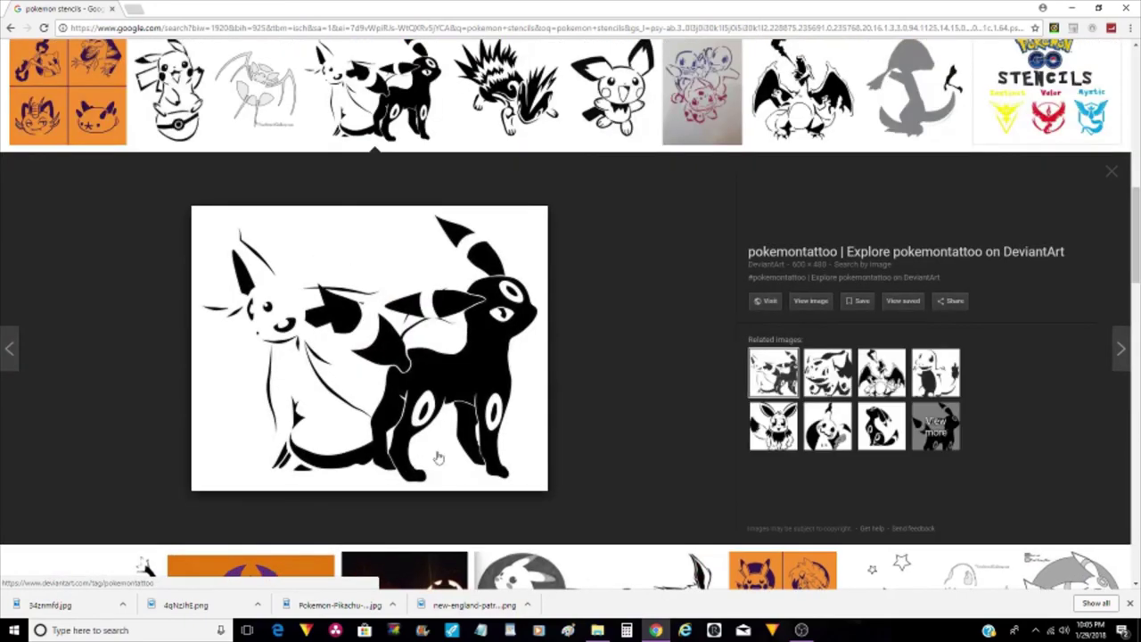
scroll(67, 223, up, 3)
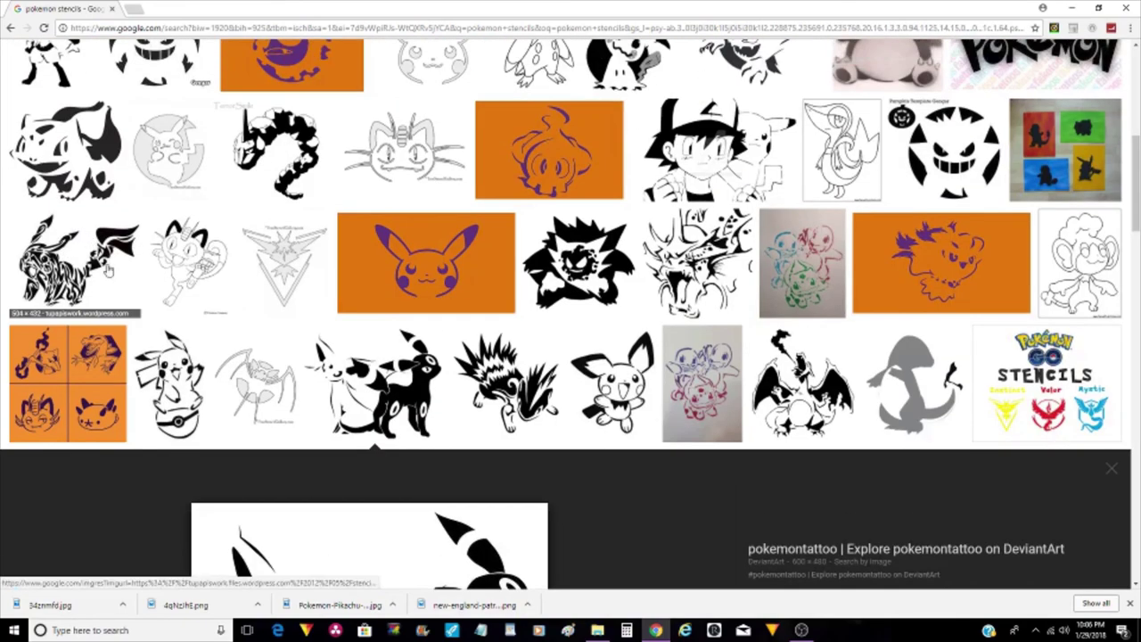
scroll(107, 269, up, 6)
scroll(107, 269, down, 5)
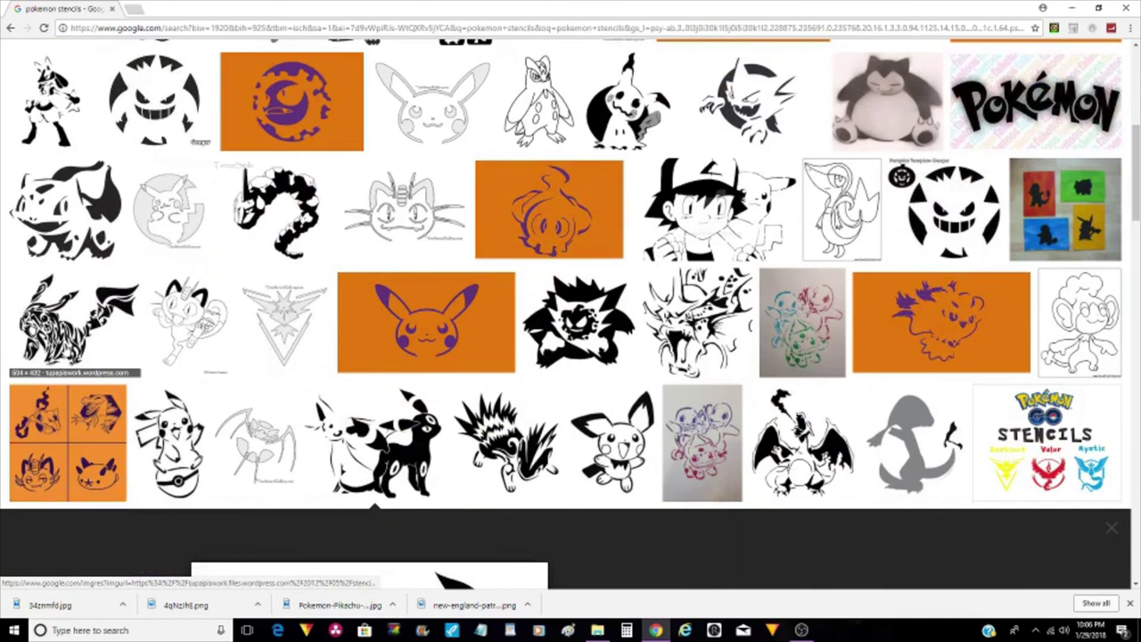
click(70, 348)
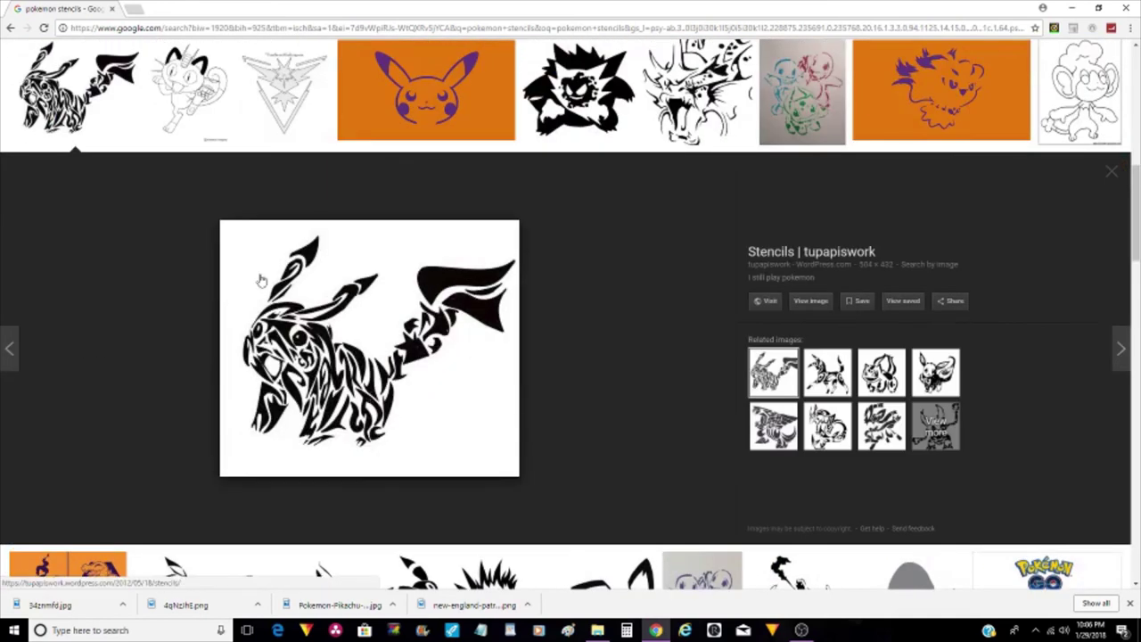
scroll(148, 369, up, 5)
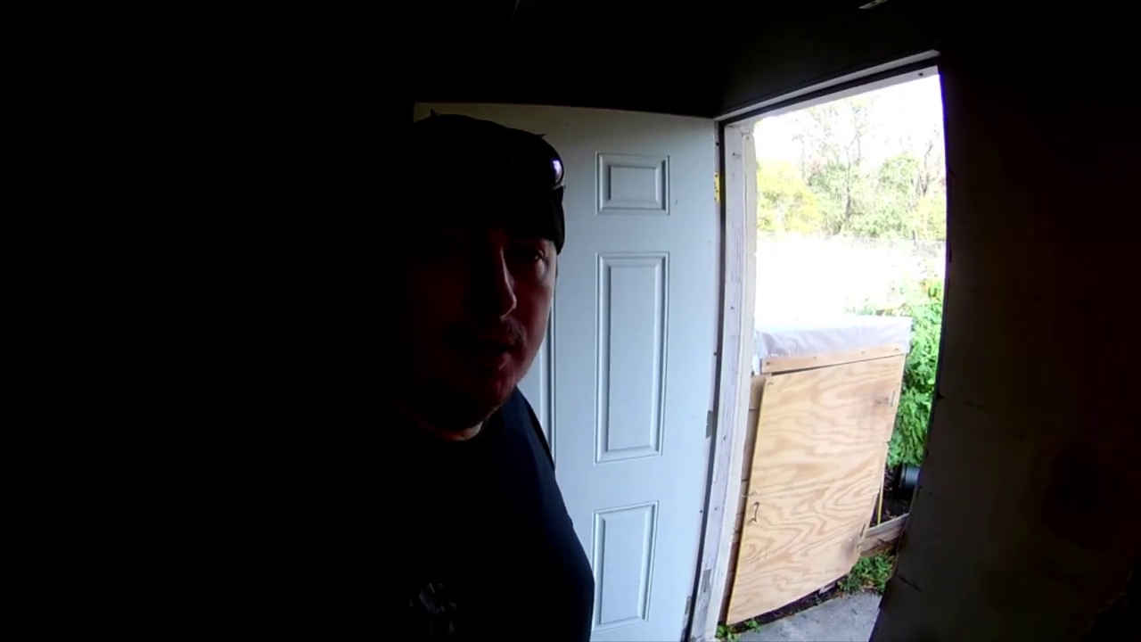